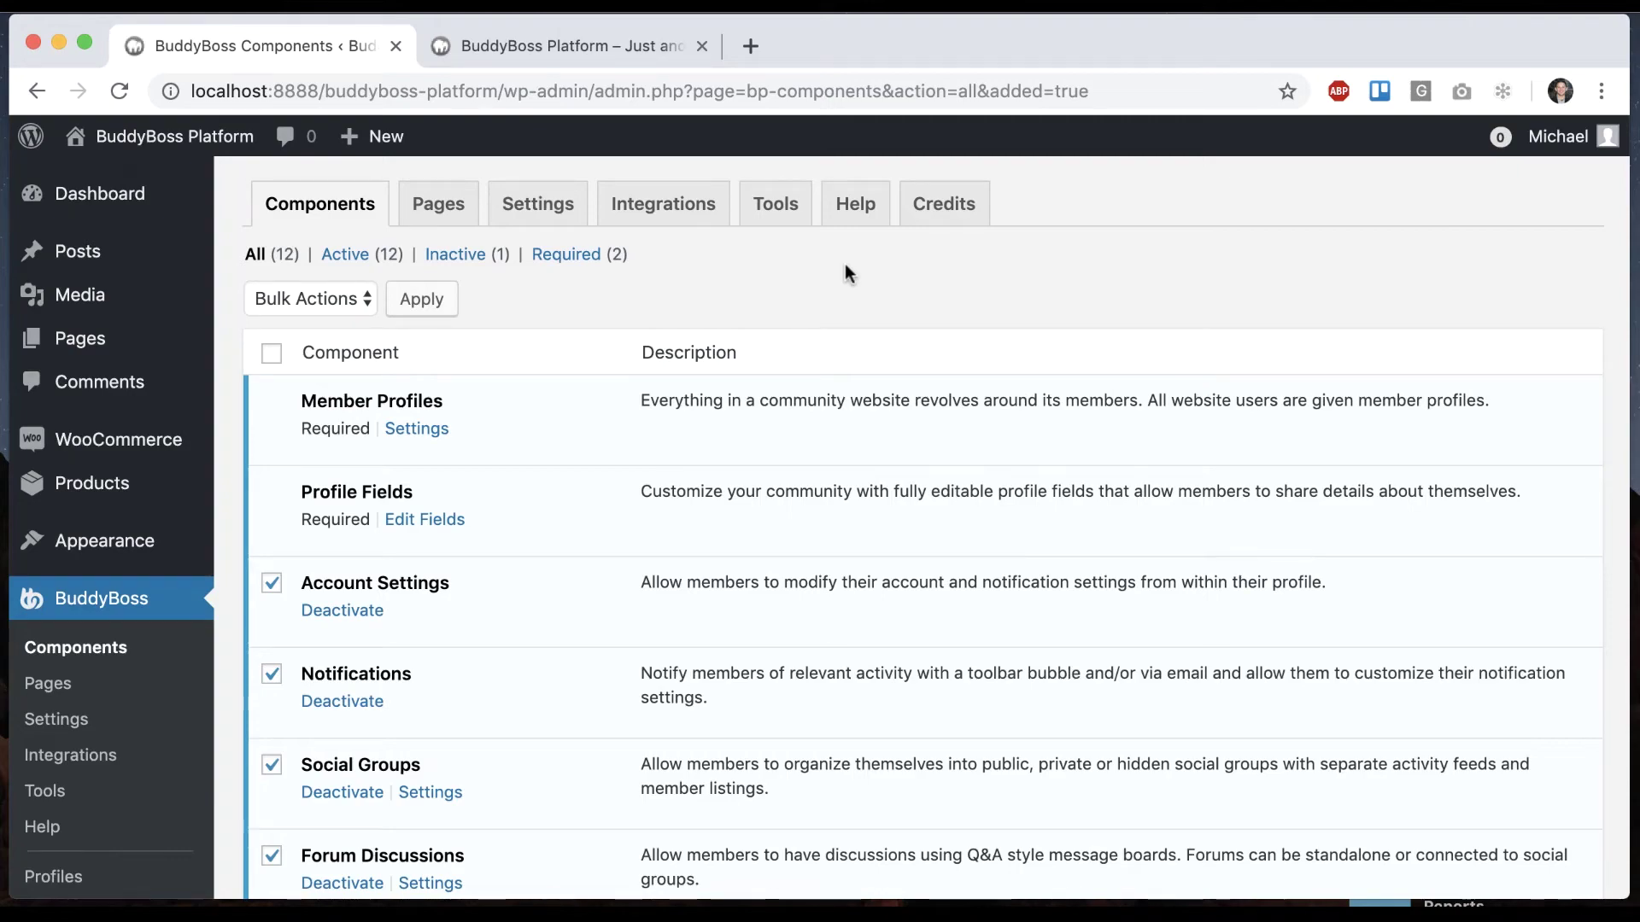
pyautogui.scroll(-2, 845, 264)
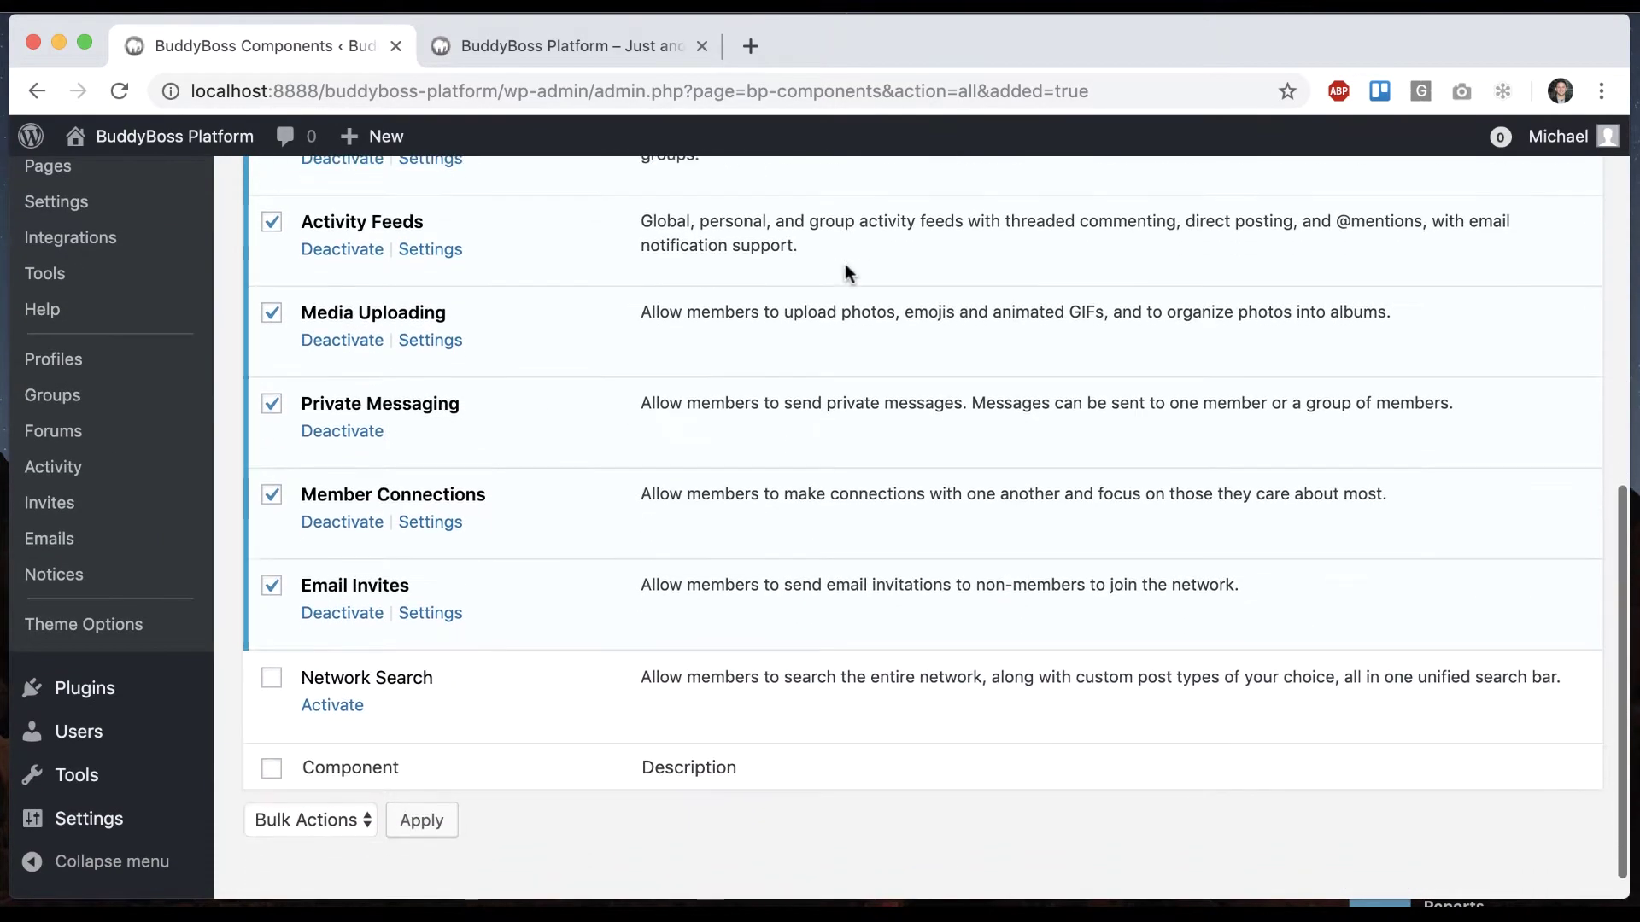
pyautogui.scroll(10, 484, 625)
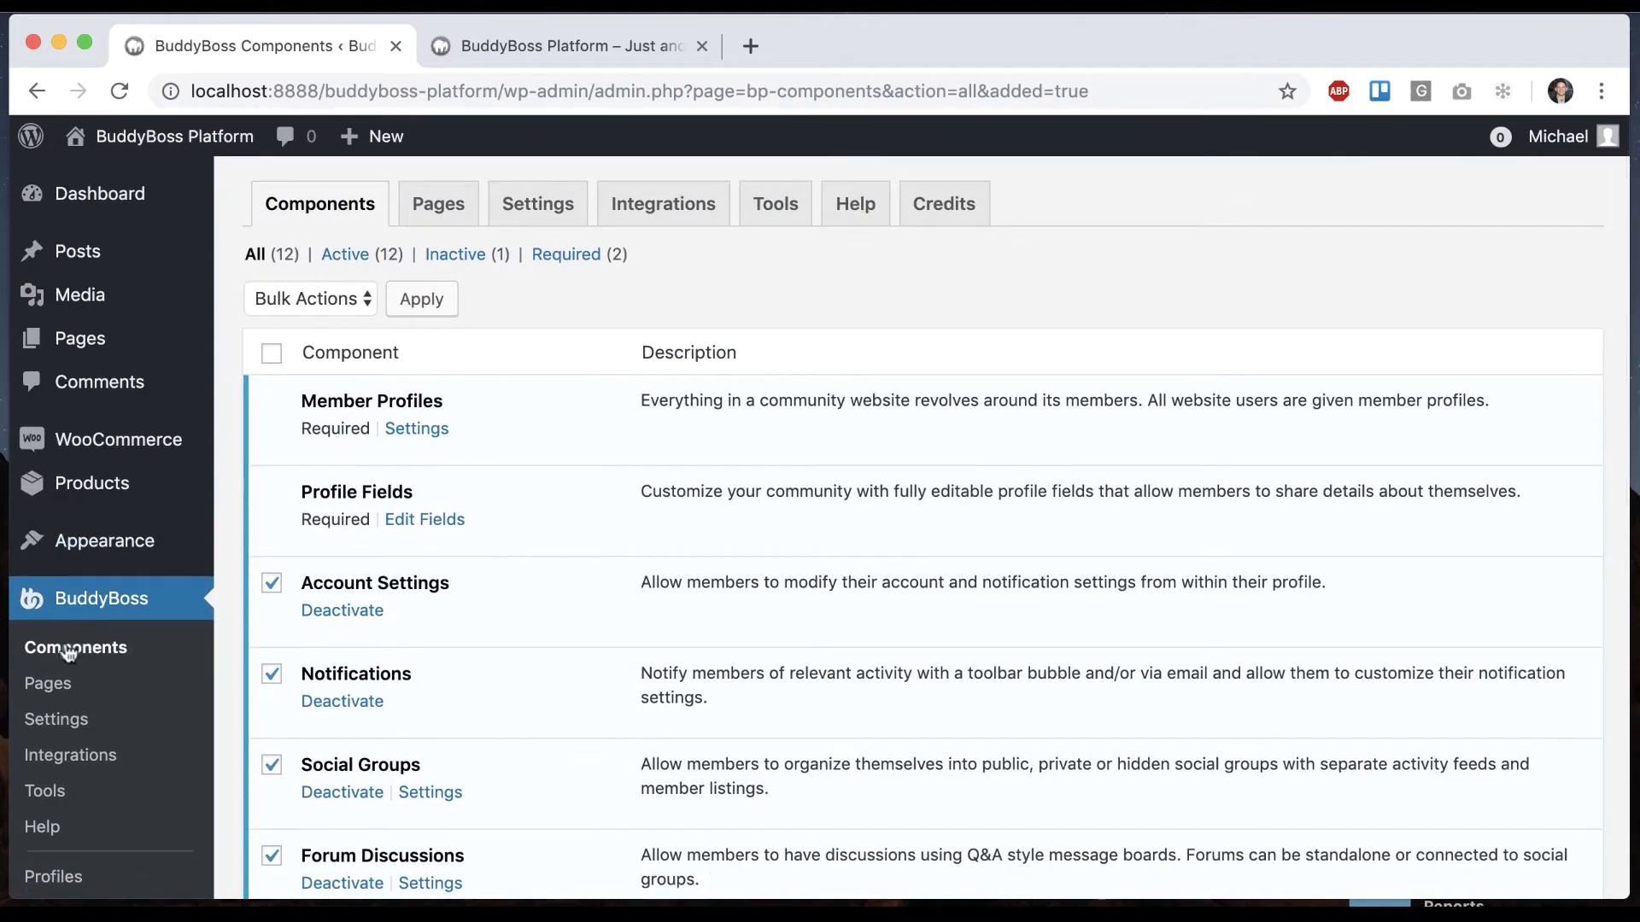
pyautogui.scroll(-10, 487, 625)
# Activate the Network Search component so all thirteen BuddyBoss components are active.
pyautogui.click(330, 674)
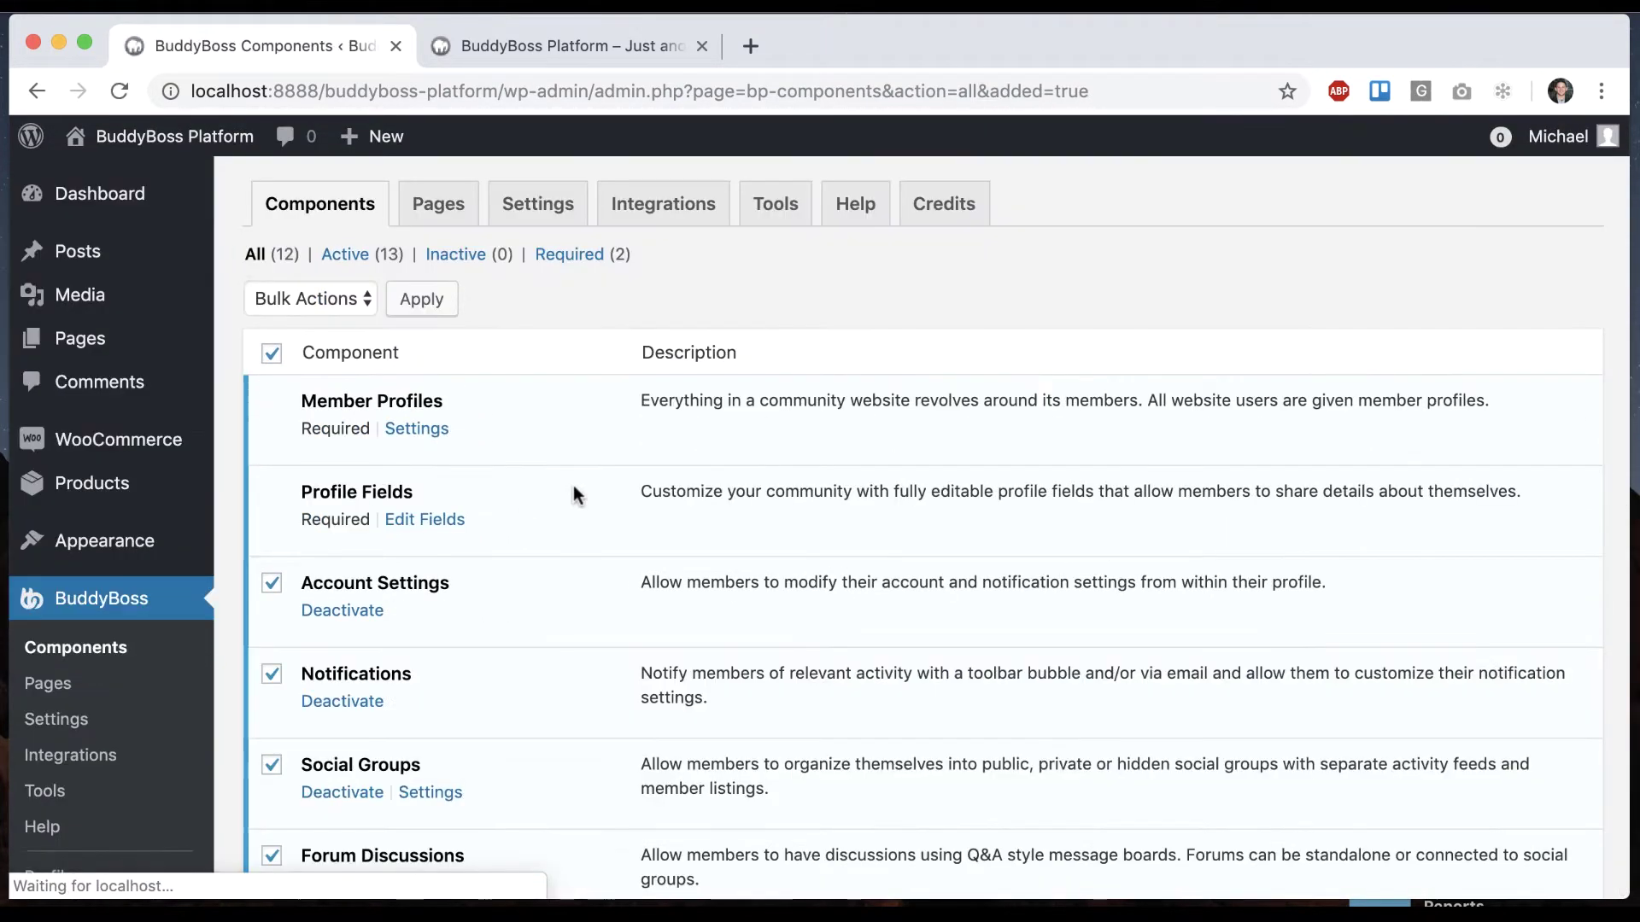
# Review the Network Search settings: searchable components and autocomplete with 5 results.
pyautogui.click(559, 223)
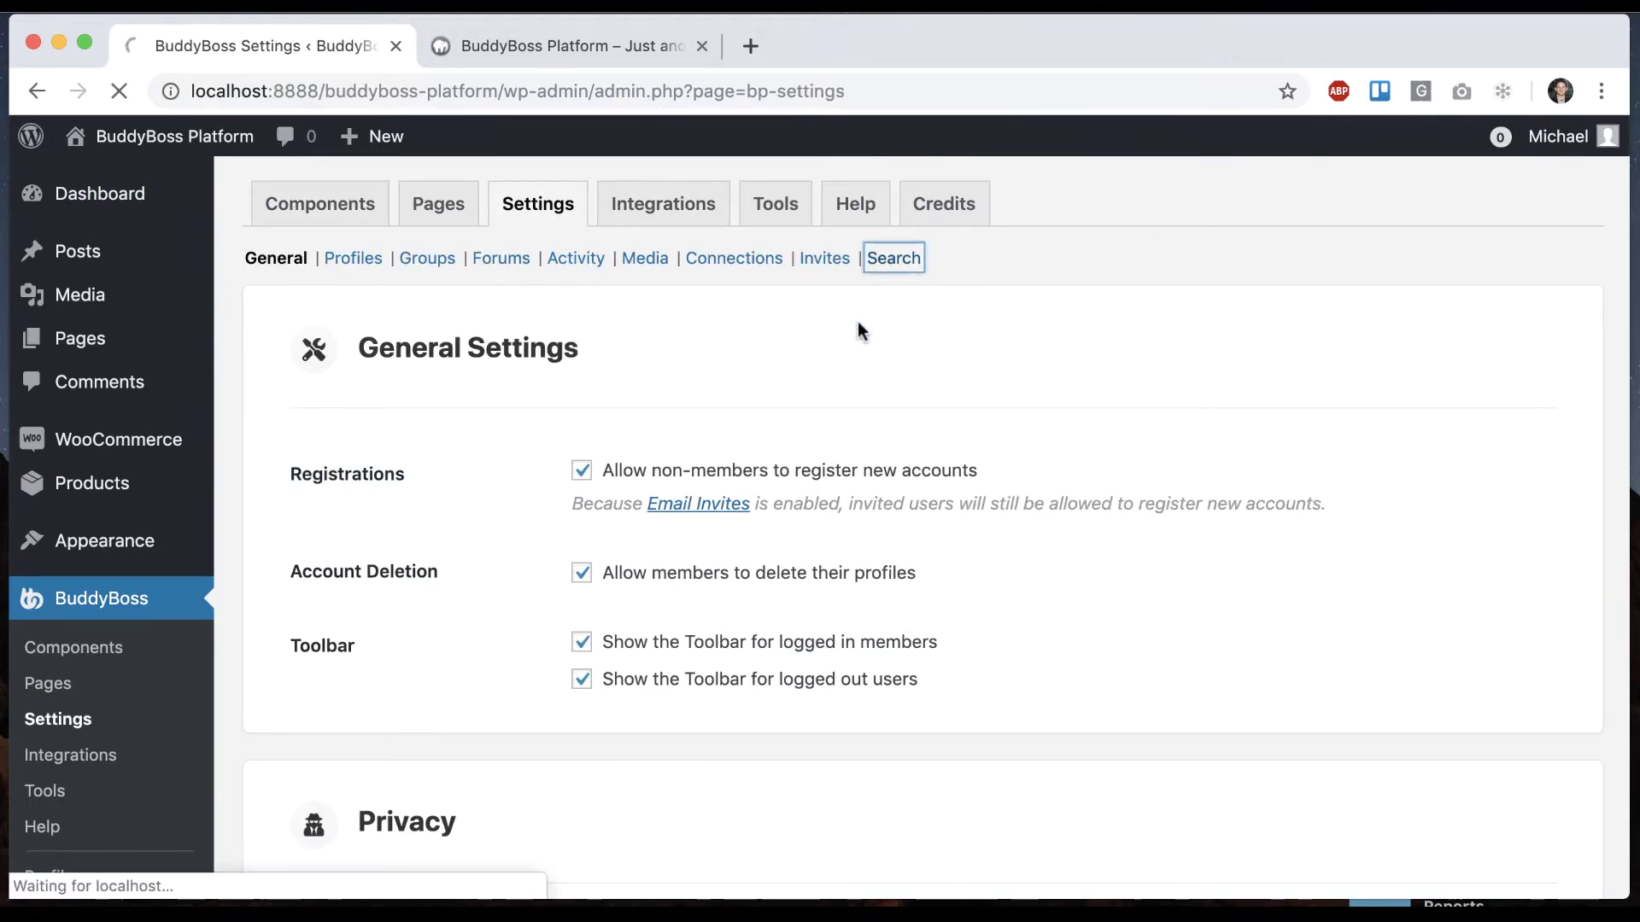
pyautogui.scroll(-5, 842, 429)
pyautogui.scroll(-15, 842, 428)
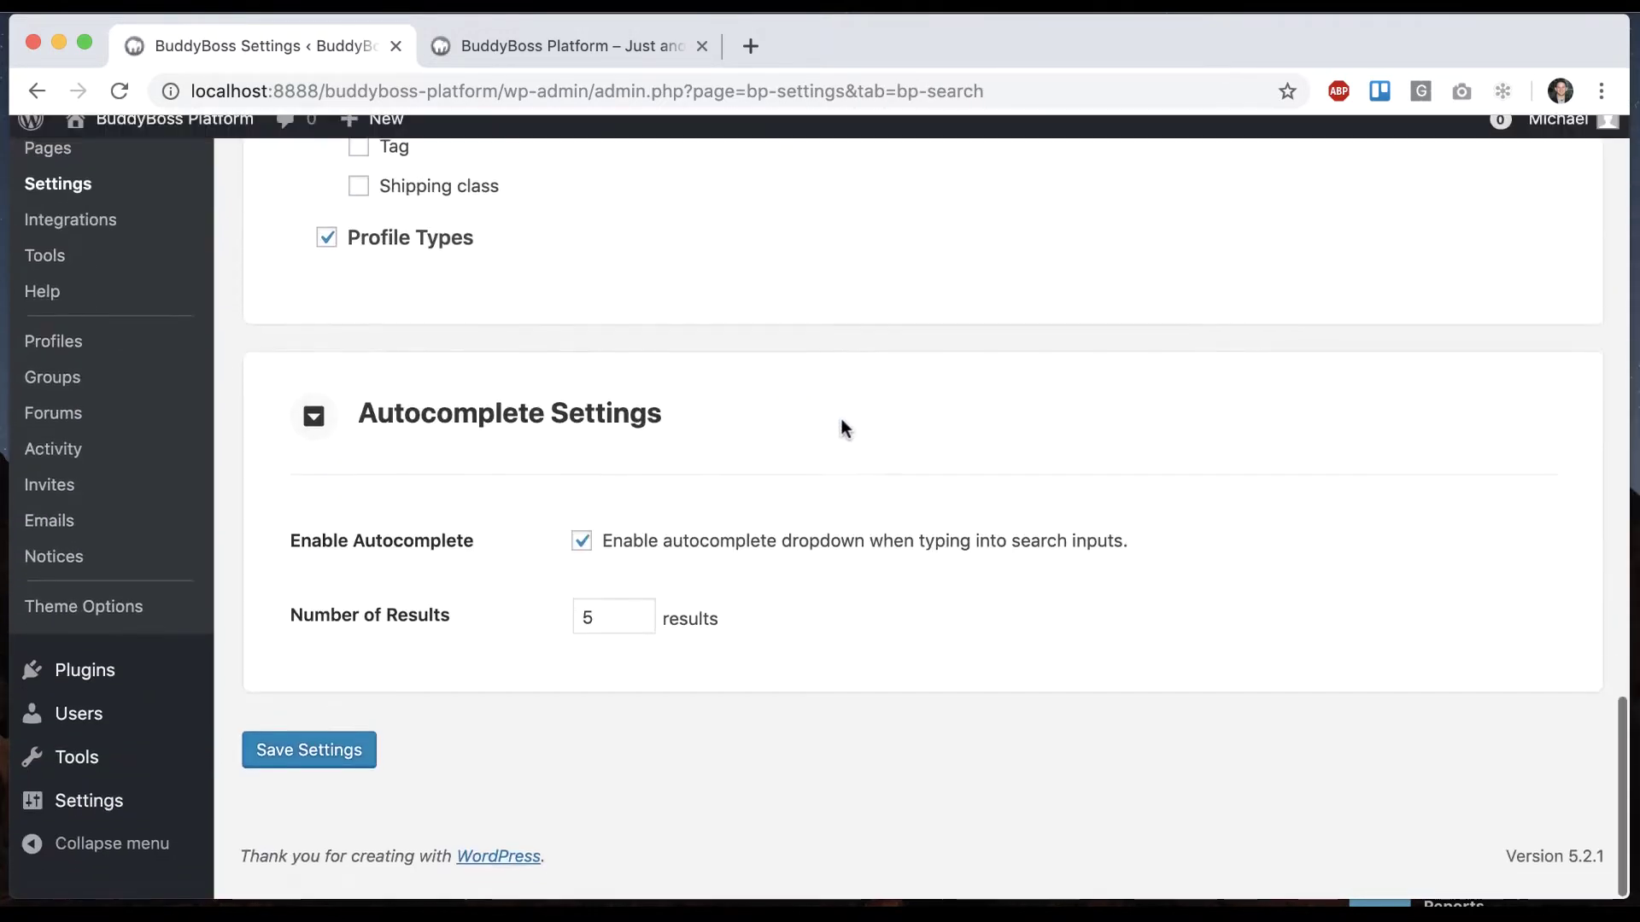
pyautogui.scroll(20, 841, 418)
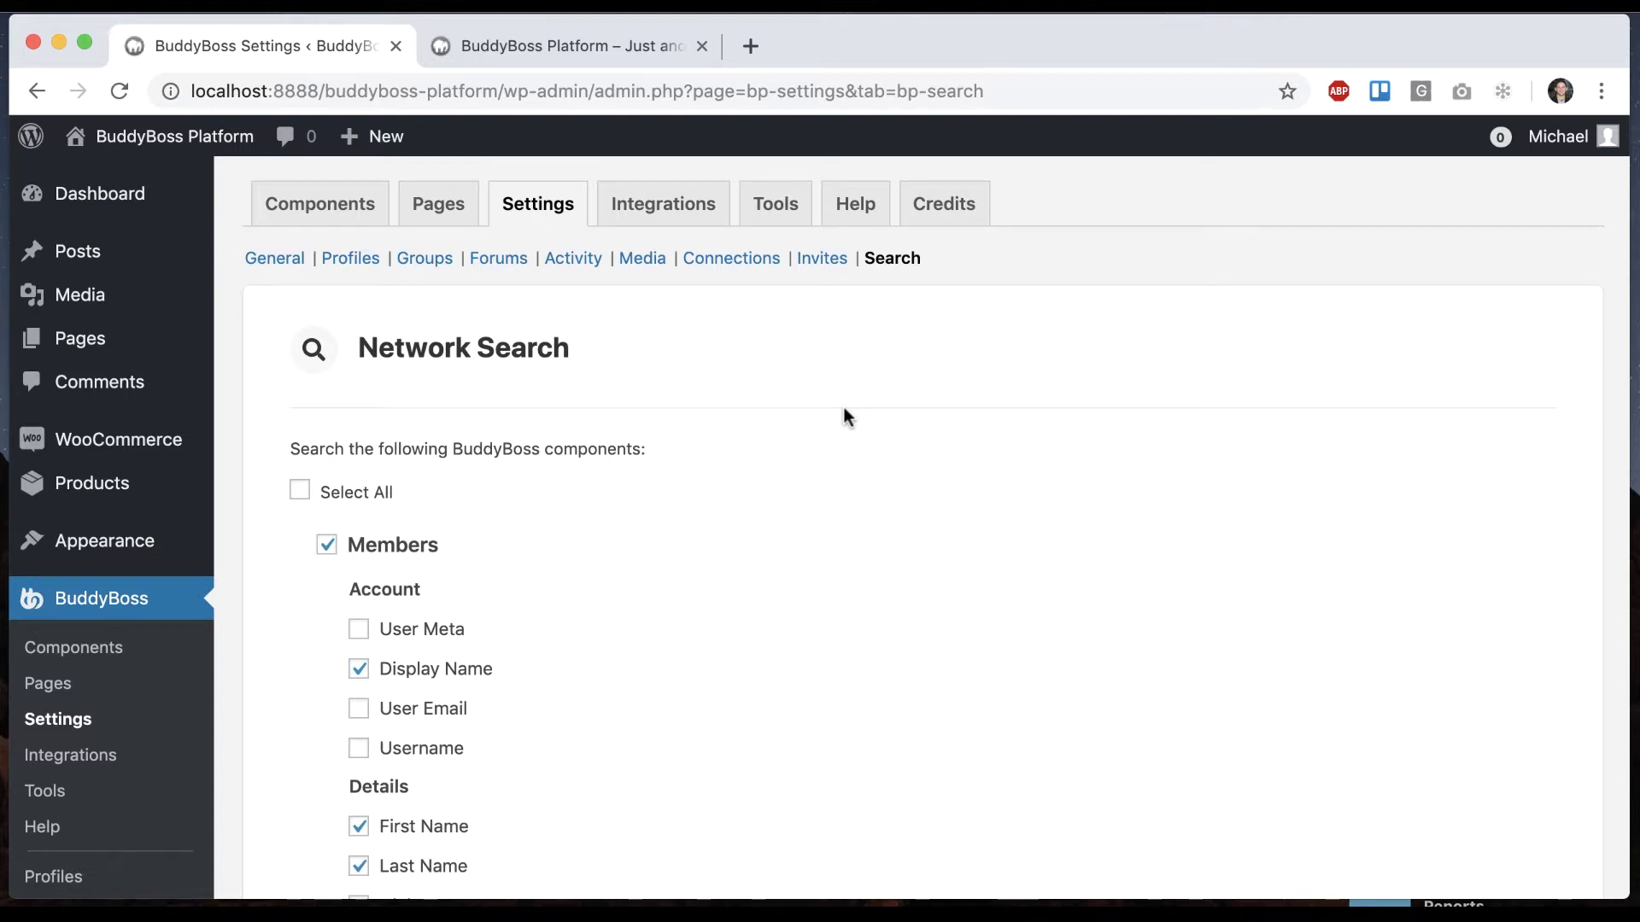
pyautogui.scroll(-1, 841, 414)
pyautogui.scroll(-2, 841, 413)
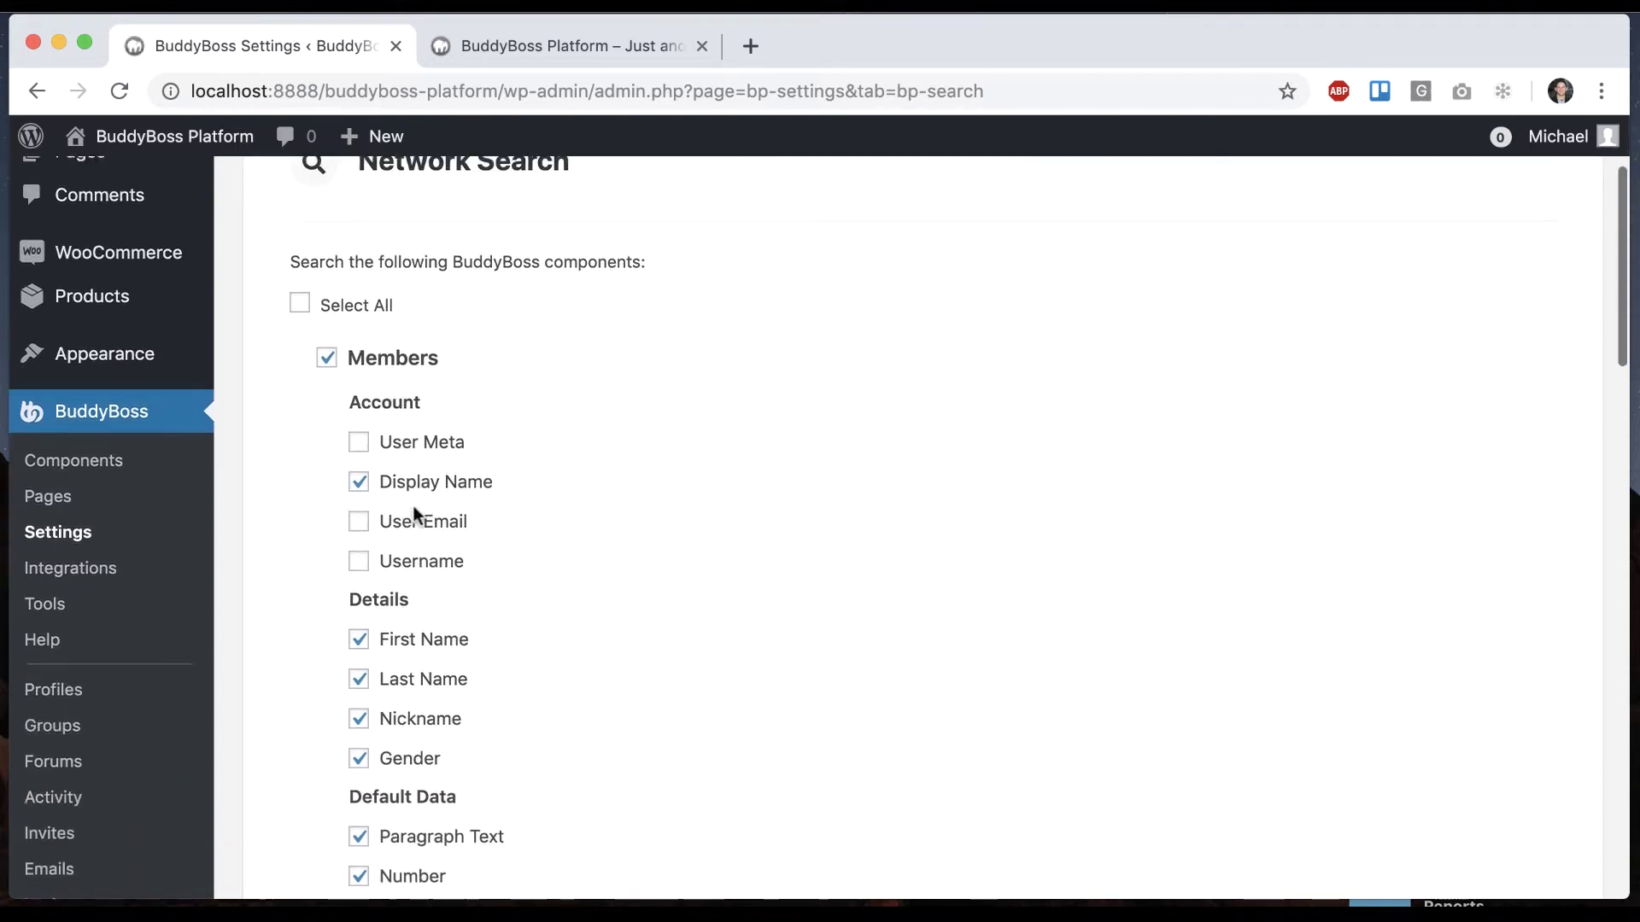
pyautogui.scroll(-5, 412, 512)
pyautogui.scroll(-2, 412, 510)
pyautogui.scroll(-3, 412, 510)
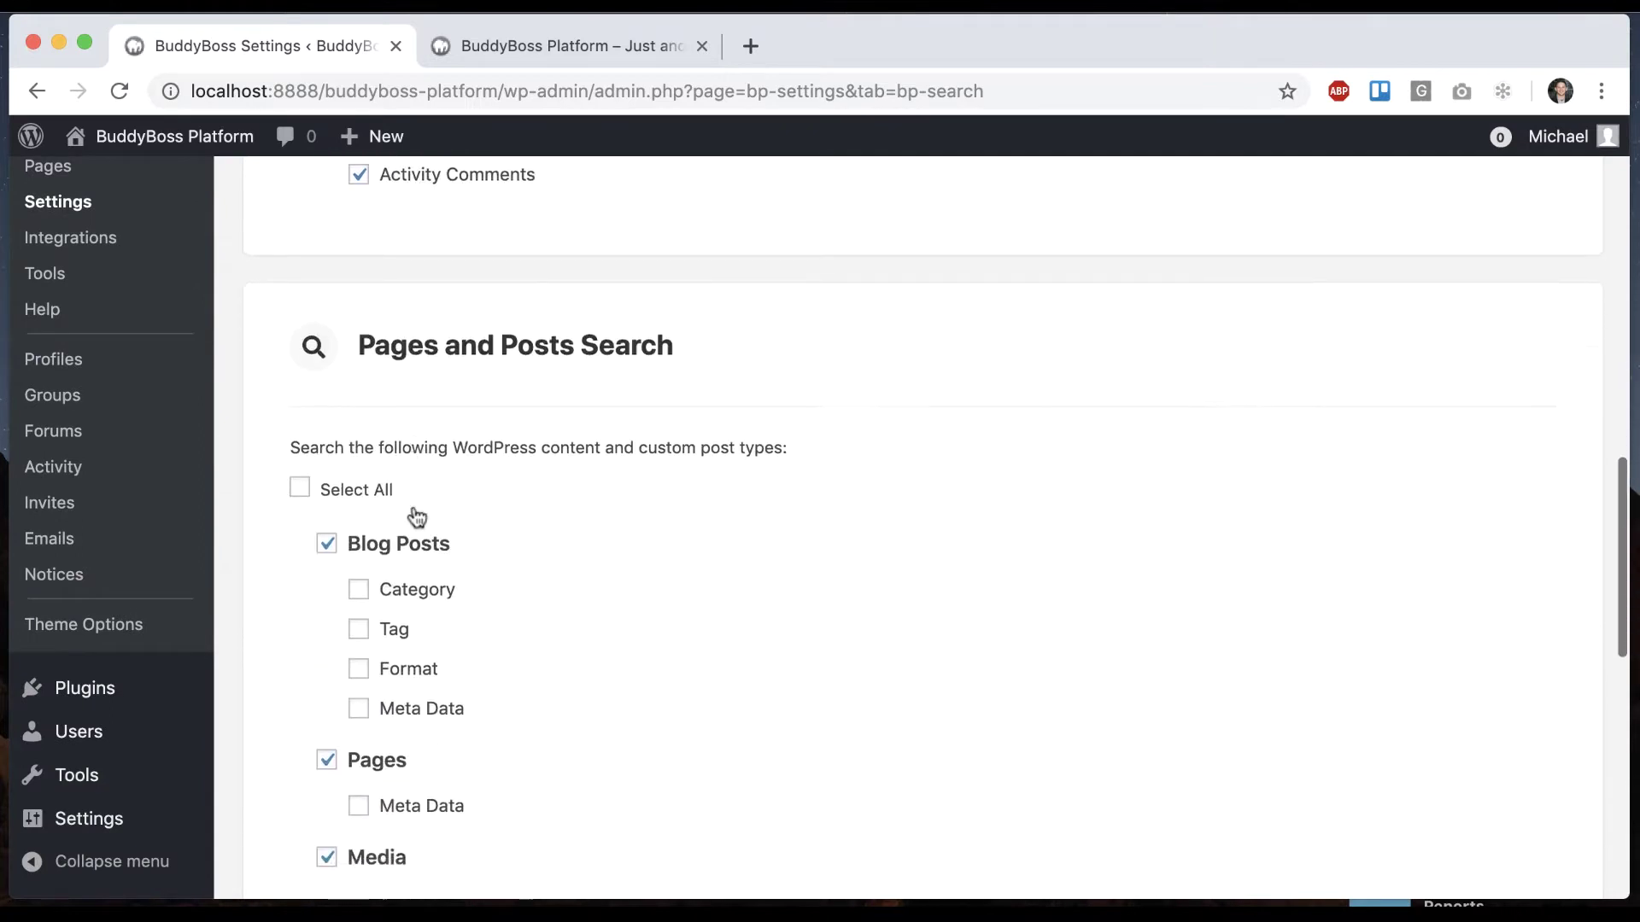
pyautogui.scroll(-2, 413, 510)
pyautogui.scroll(-5, 402, 622)
pyautogui.scroll(-2, 403, 616)
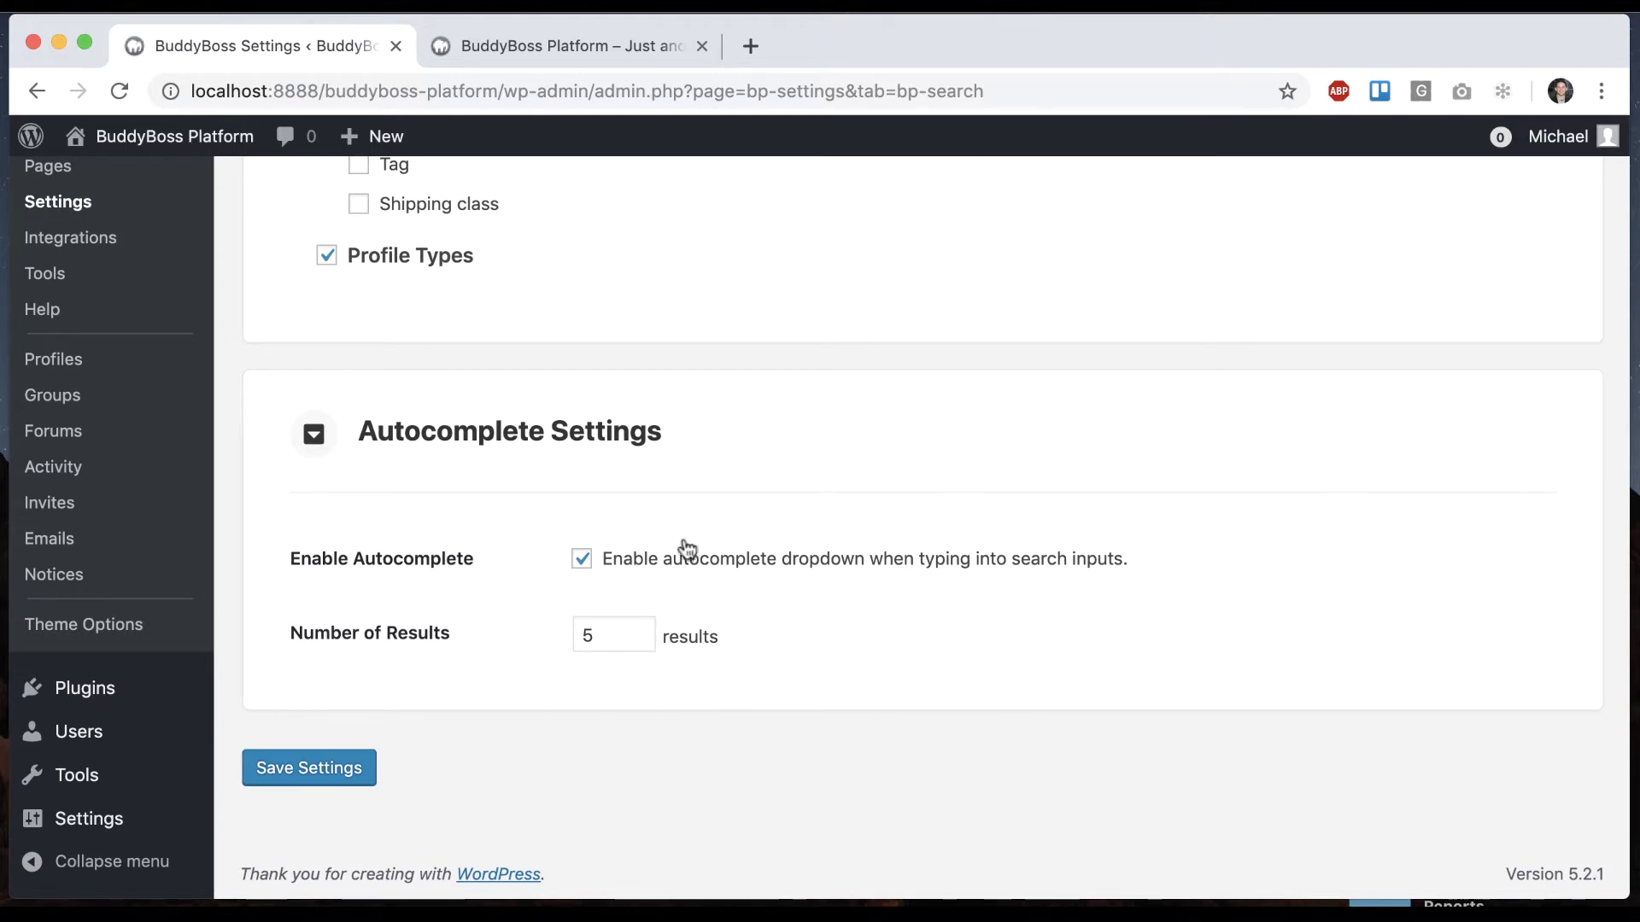
pyautogui.click(550, 47)
# Search the front end for 'the', view all results, and filter to the 7 members.
pyautogui.click(118, 90)
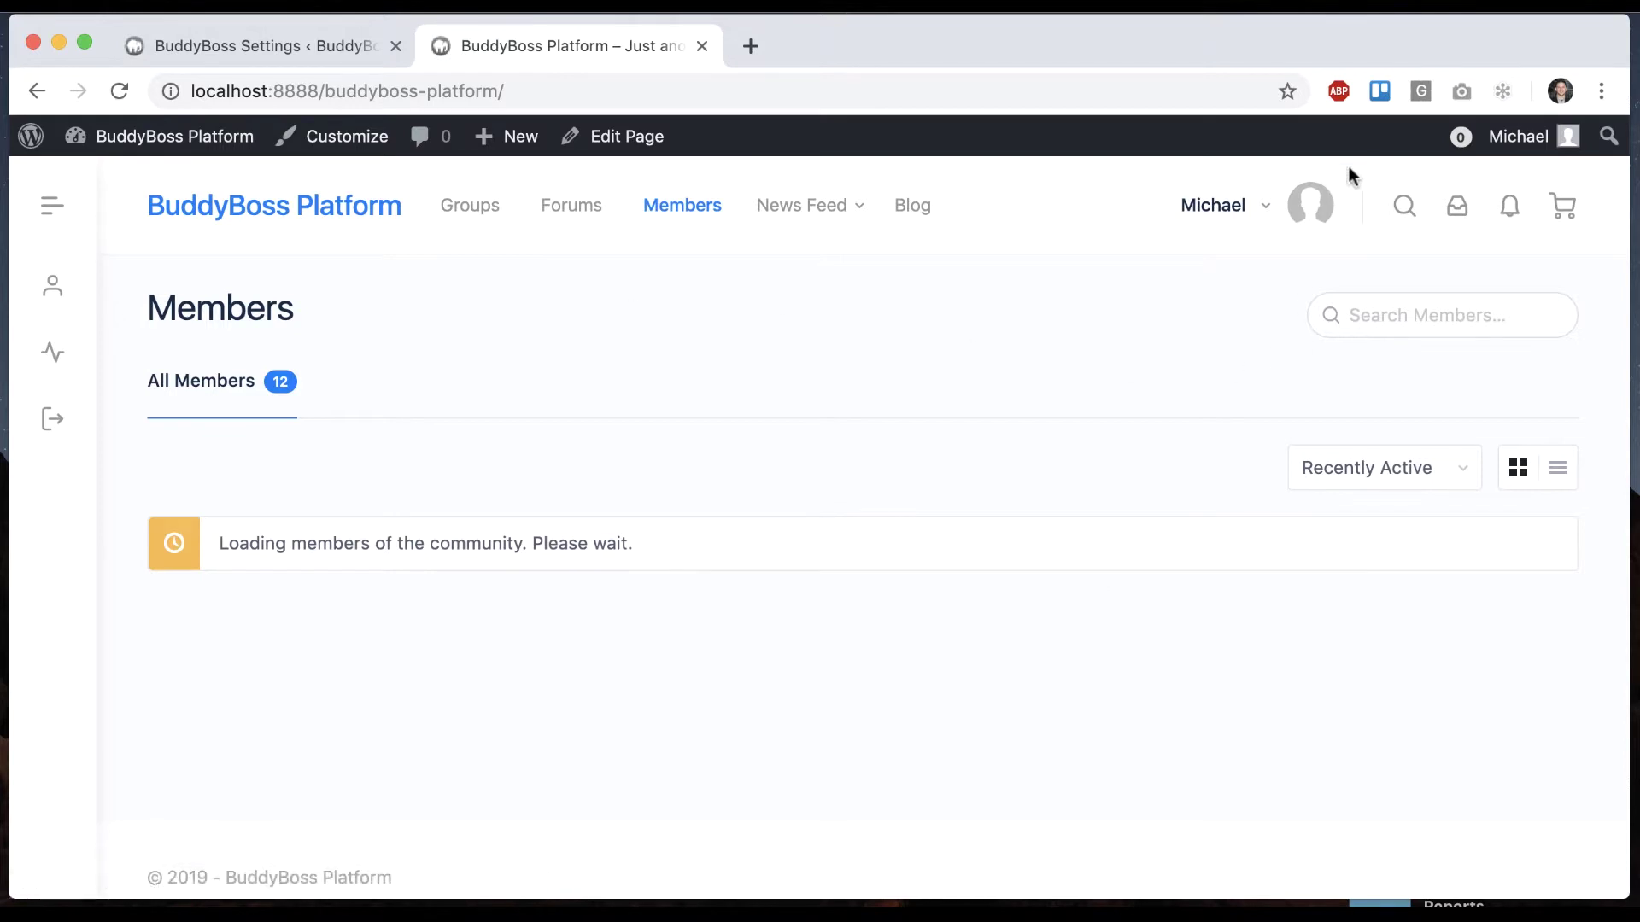
pyautogui.click(1401, 207)
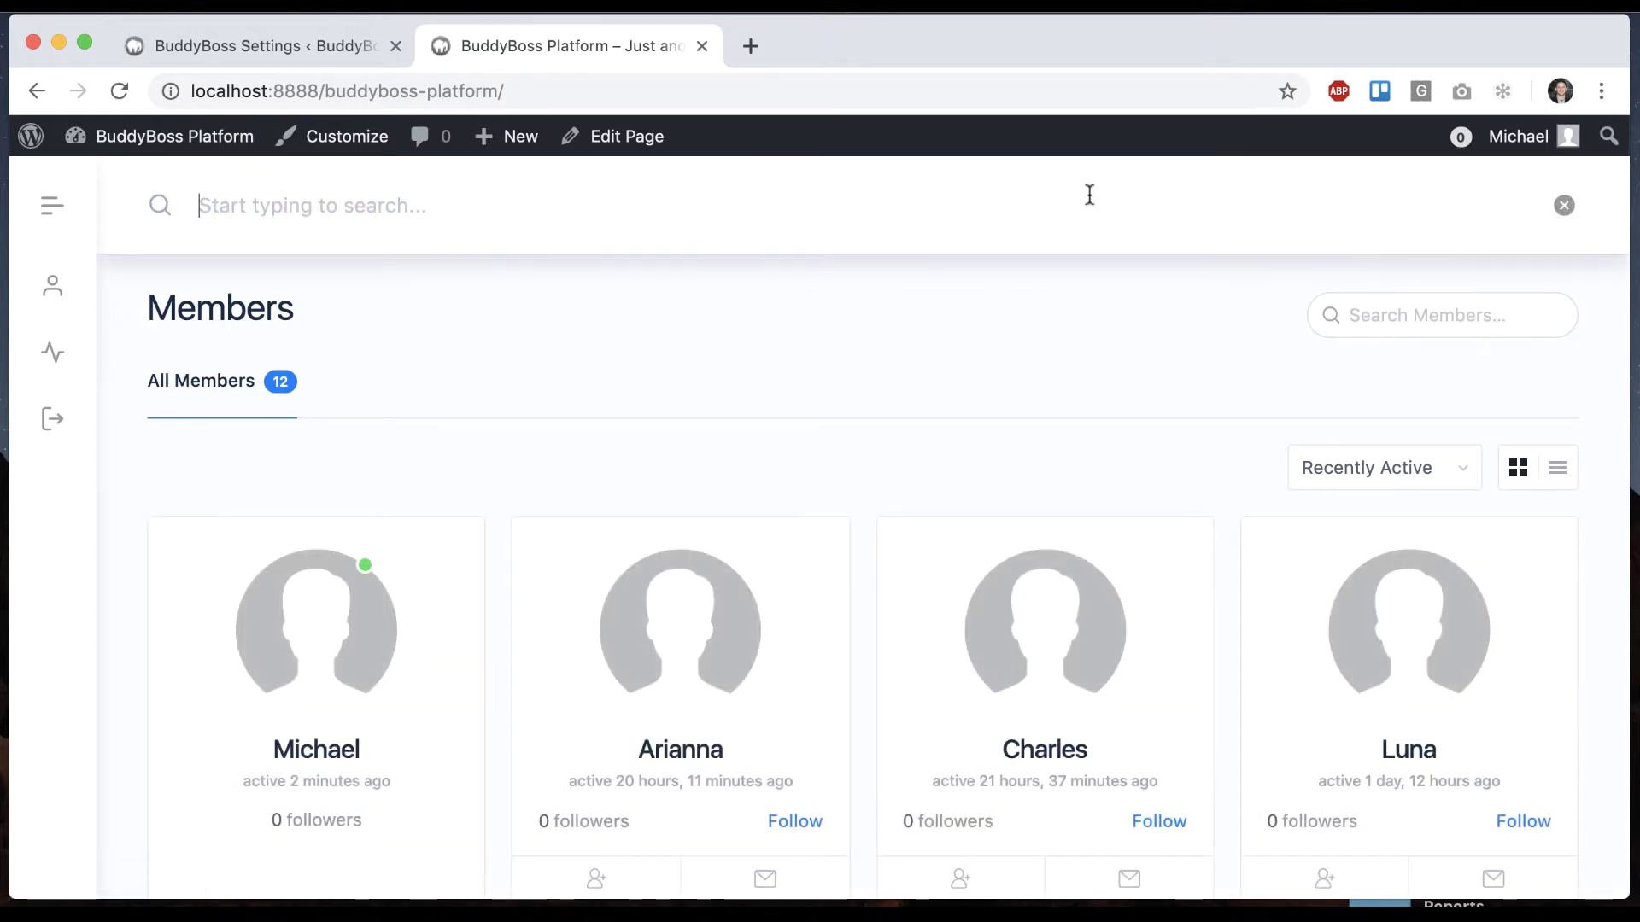
pyautogui.write('the')
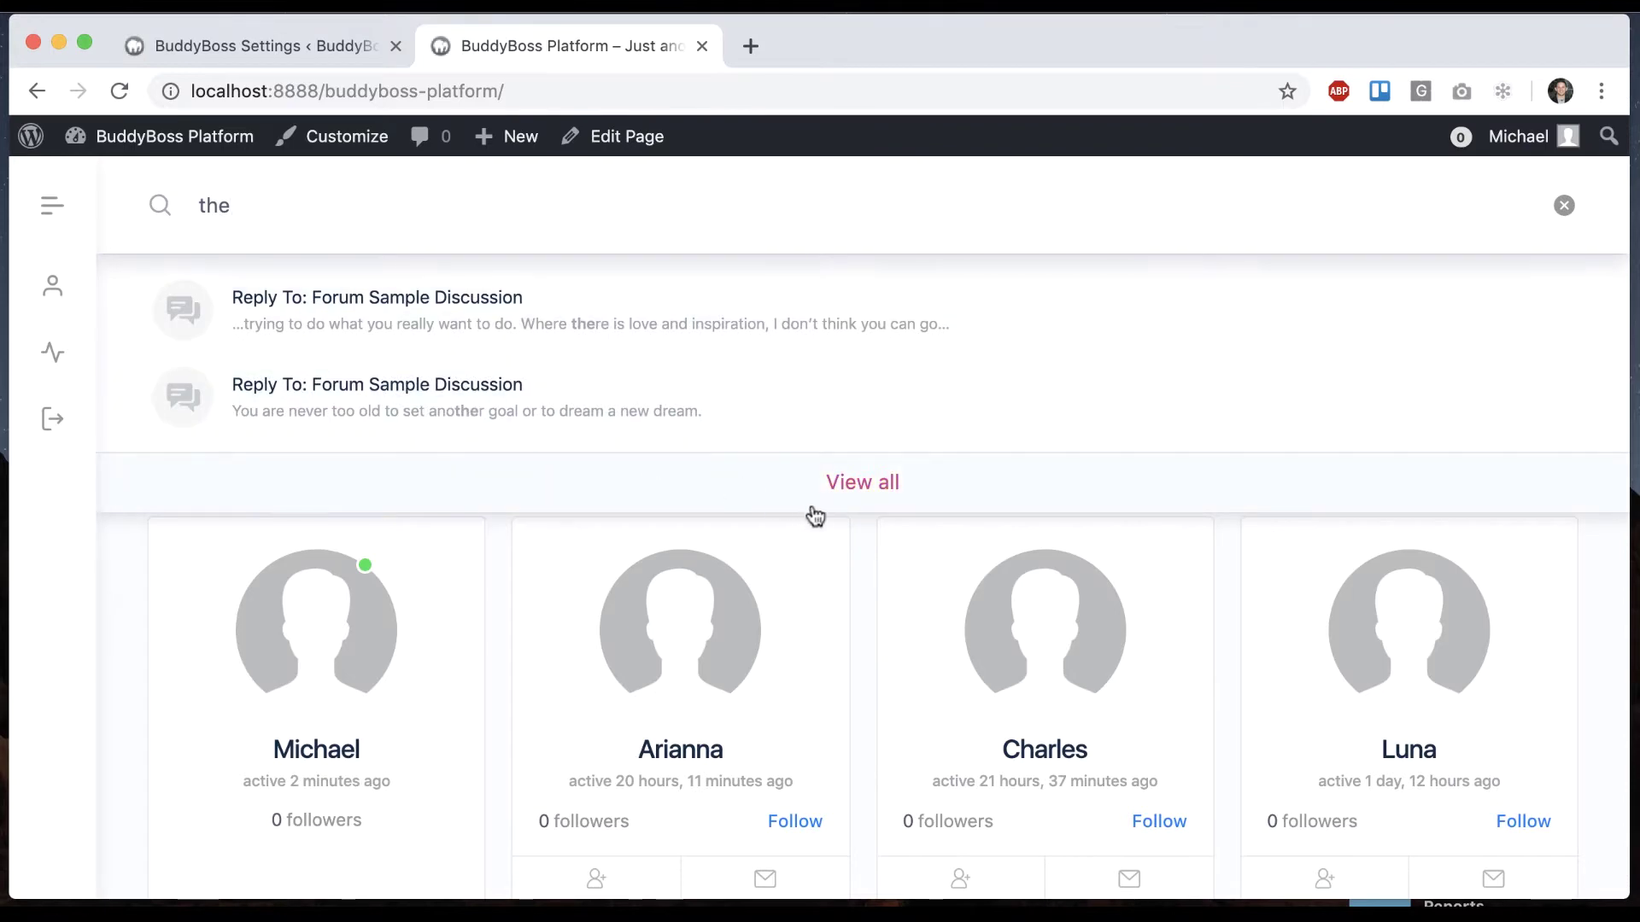
pyautogui.click(857, 497)
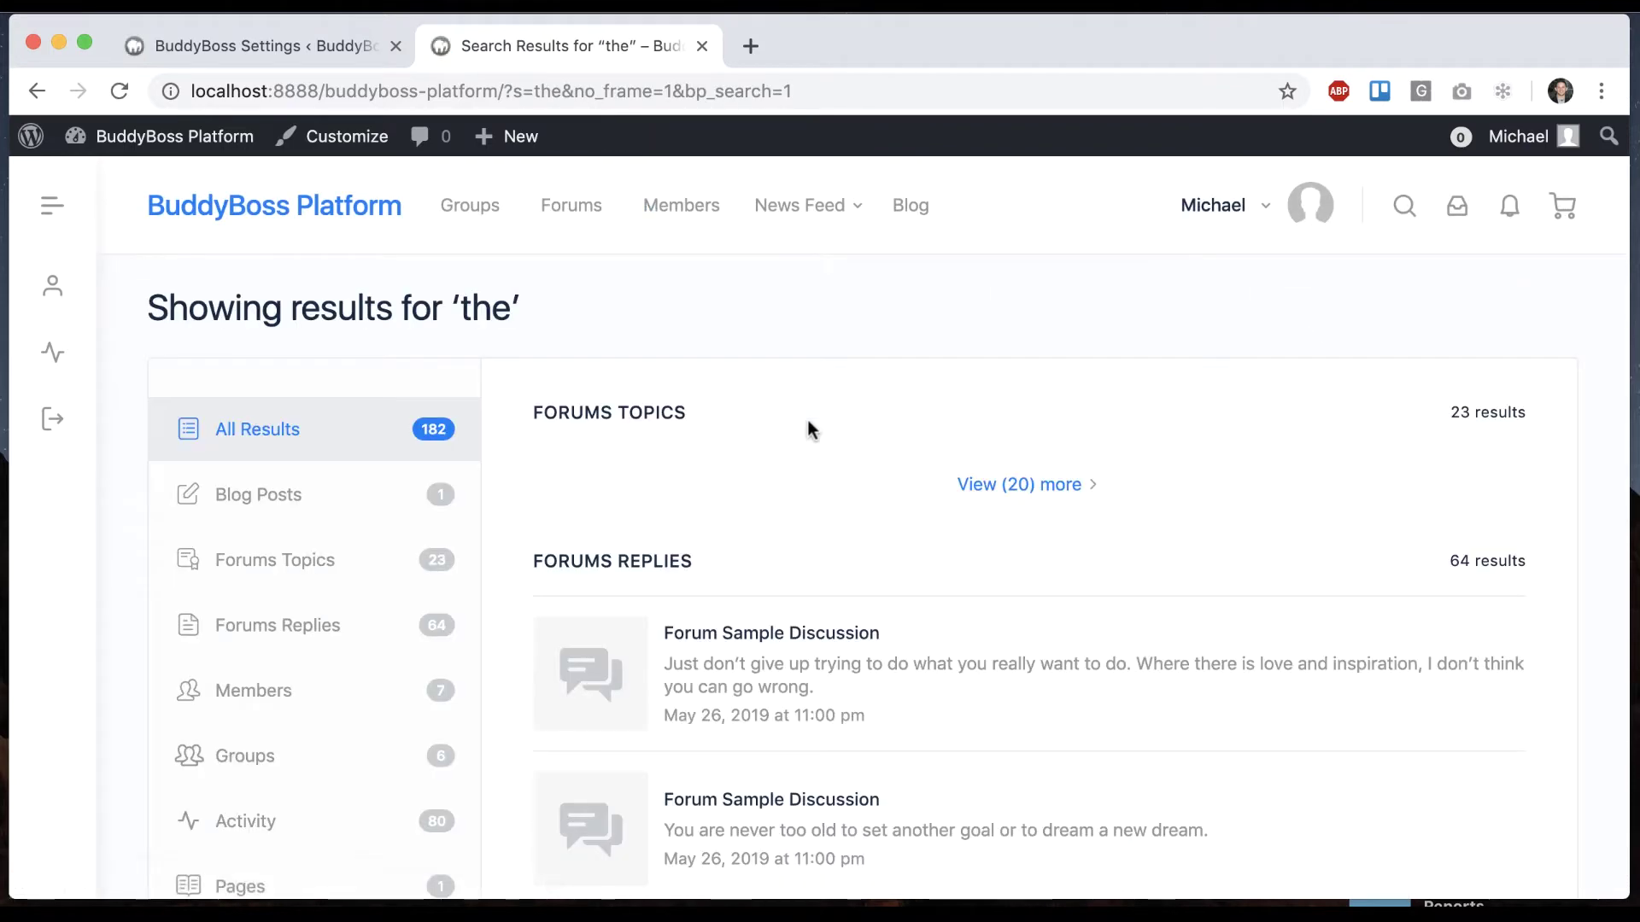
pyautogui.scroll(-3, 794, 510)
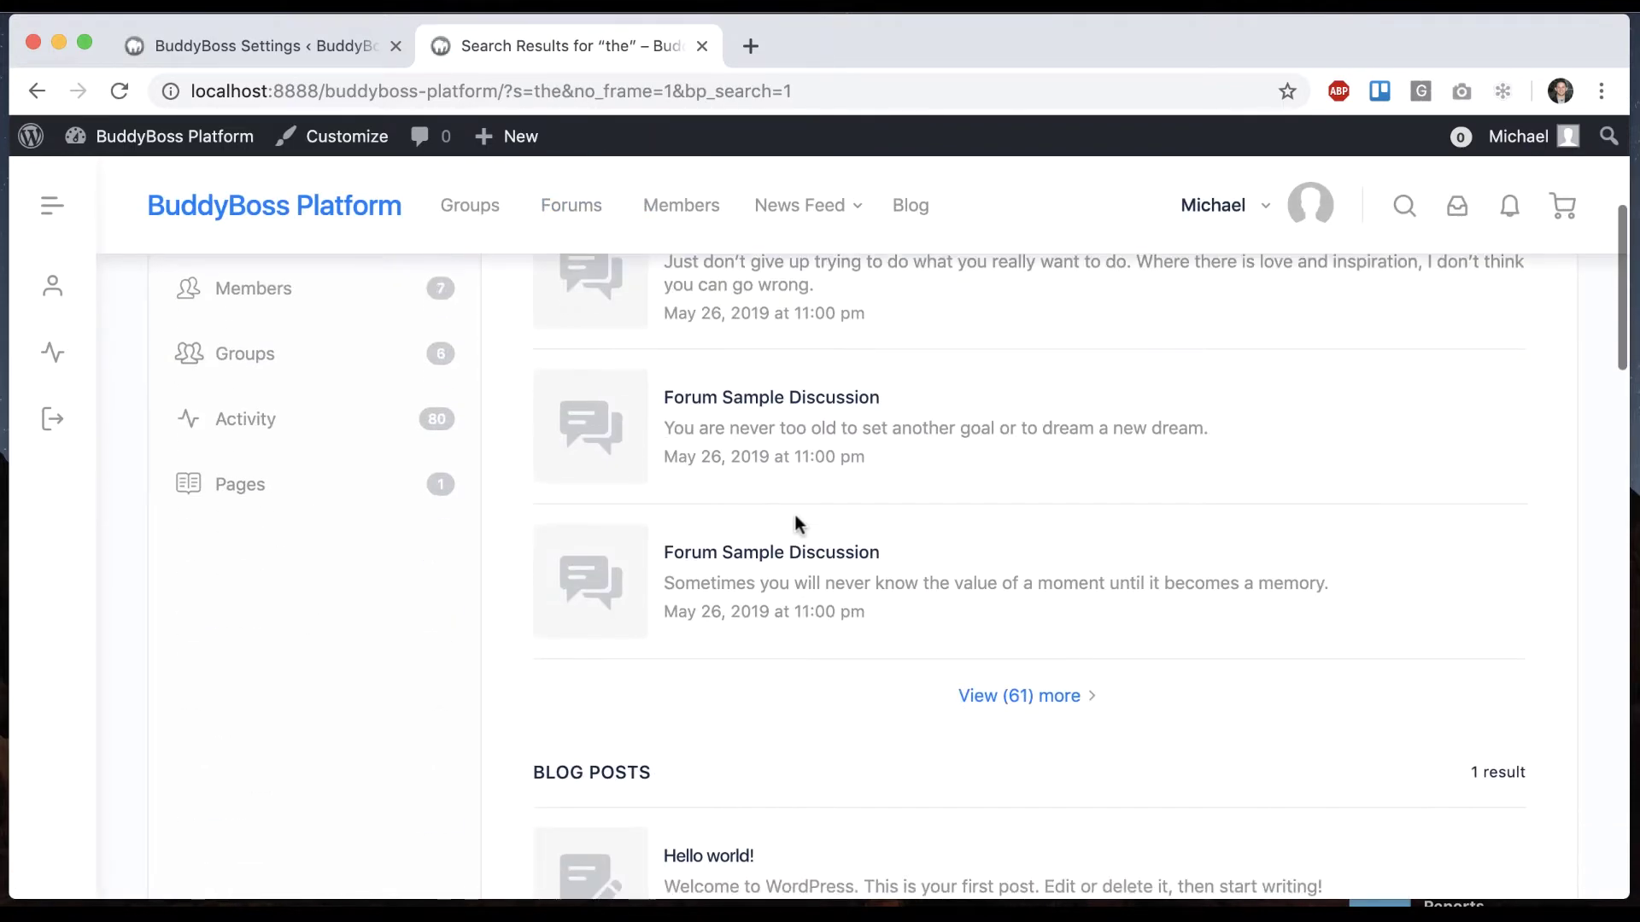
pyautogui.scroll(-4, 793, 512)
pyautogui.scroll(3, 793, 511)
pyautogui.scroll(3, 793, 511)
pyautogui.scroll(-5, 796, 522)
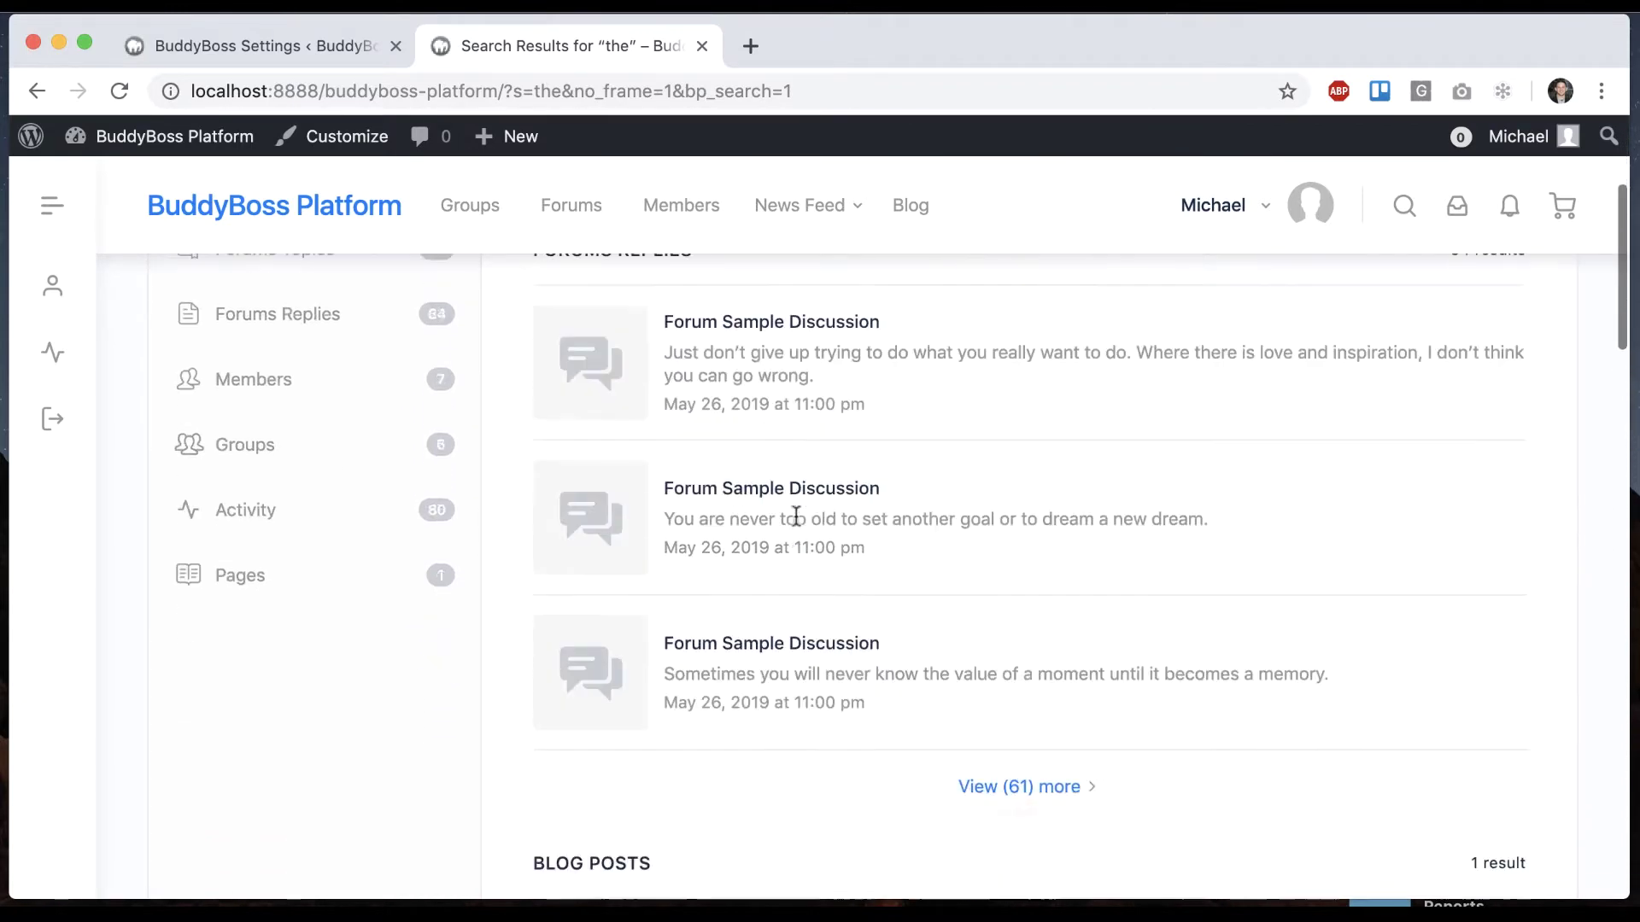
pyautogui.scroll(-5, 796, 521)
pyautogui.scroll(-3, 796, 521)
pyautogui.scroll(-5, 796, 521)
pyautogui.scroll(10, 796, 522)
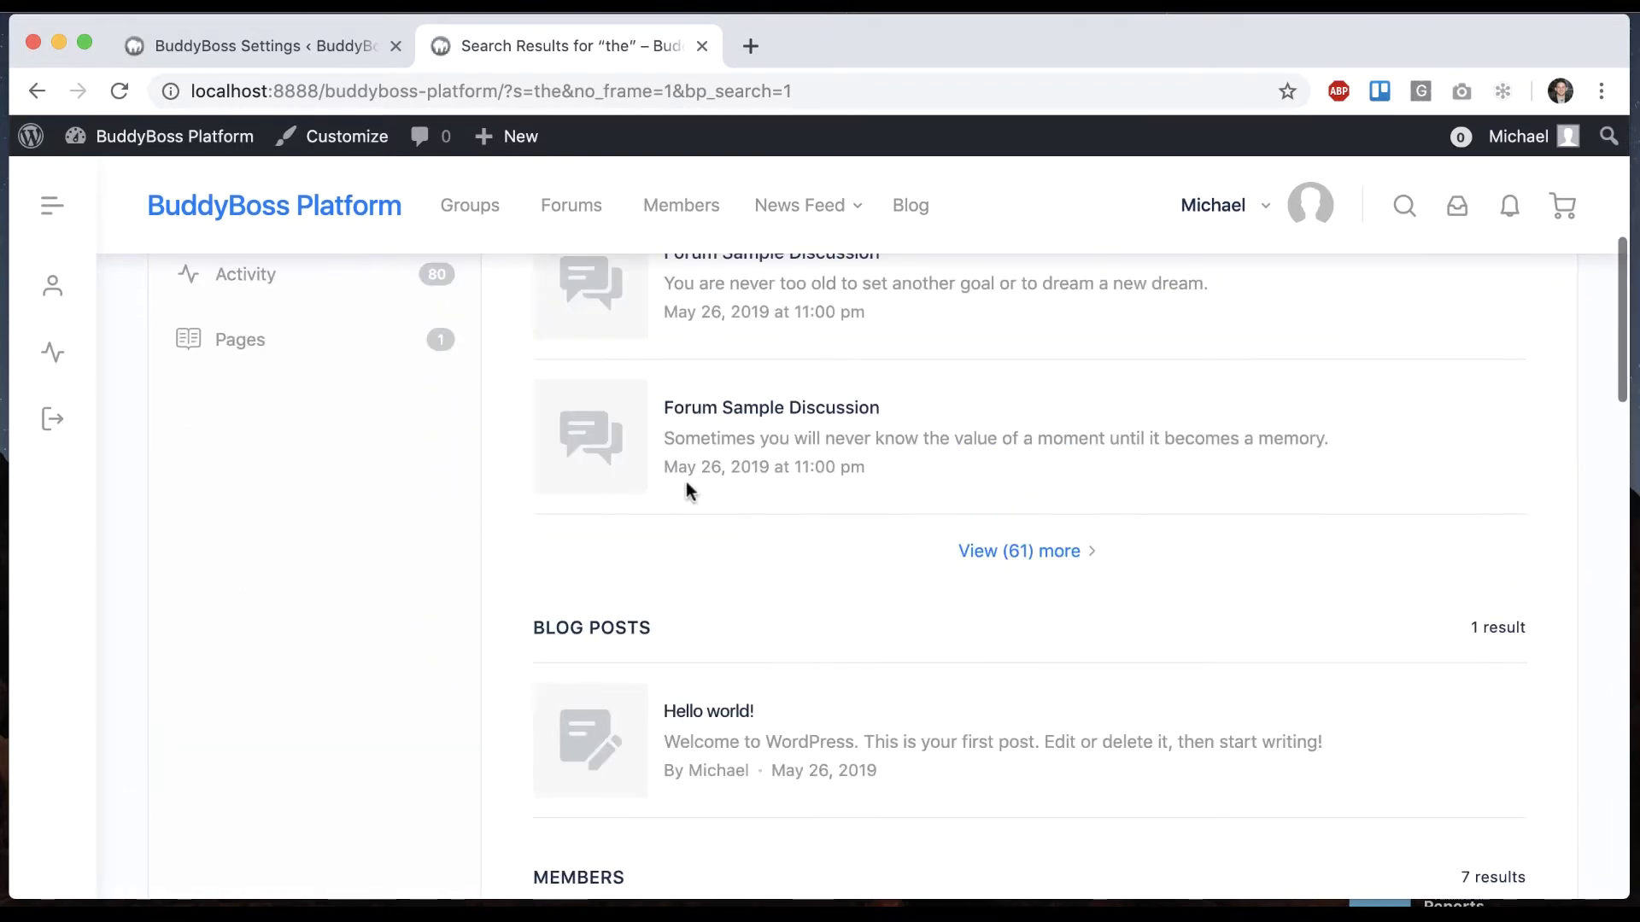
pyautogui.scroll(10, 685, 486)
pyautogui.click(257, 691)
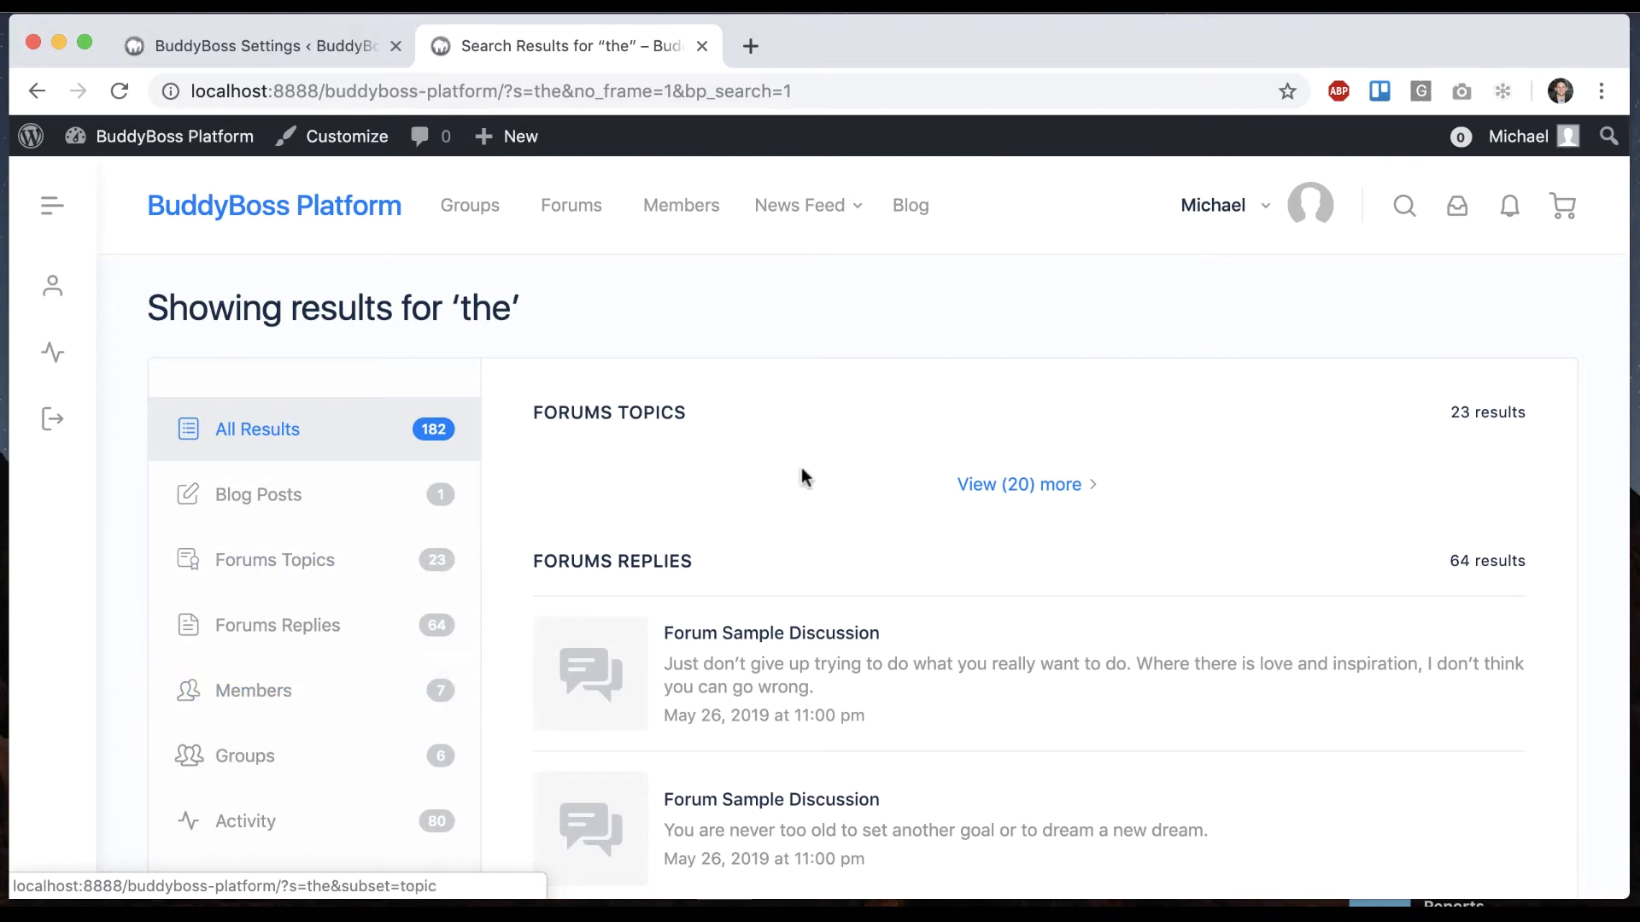
pyautogui.scroll(-3, 841, 465)
# Uncheck Enable Autocomplete in the Network Search settings and save them.
pyautogui.click(269, 59)
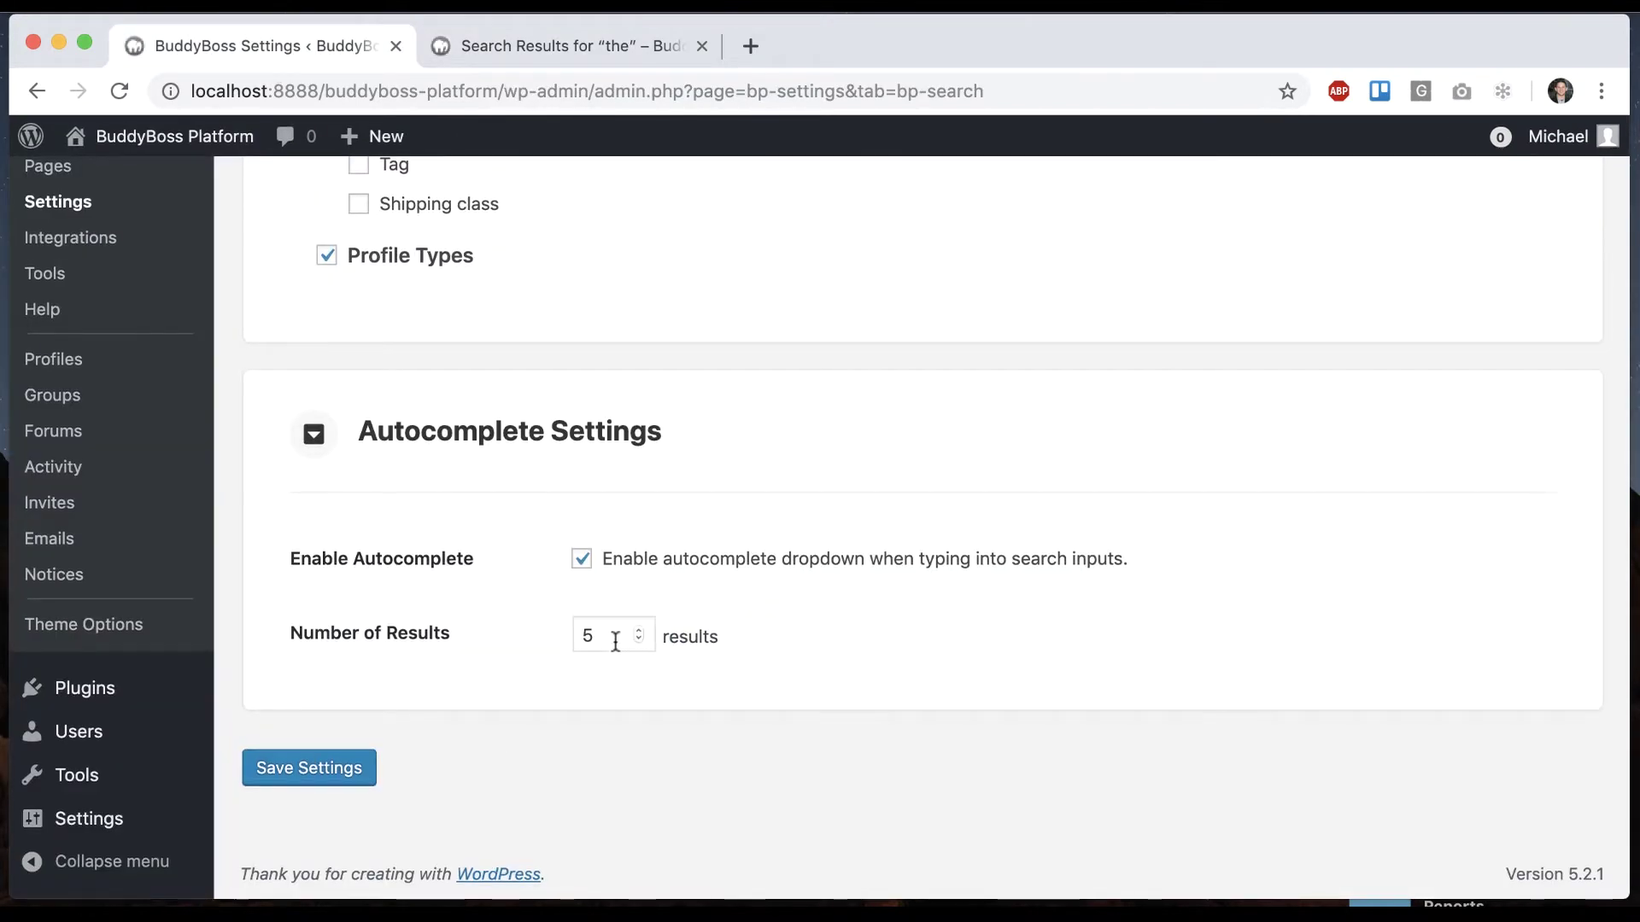
pyautogui.click(568, 45)
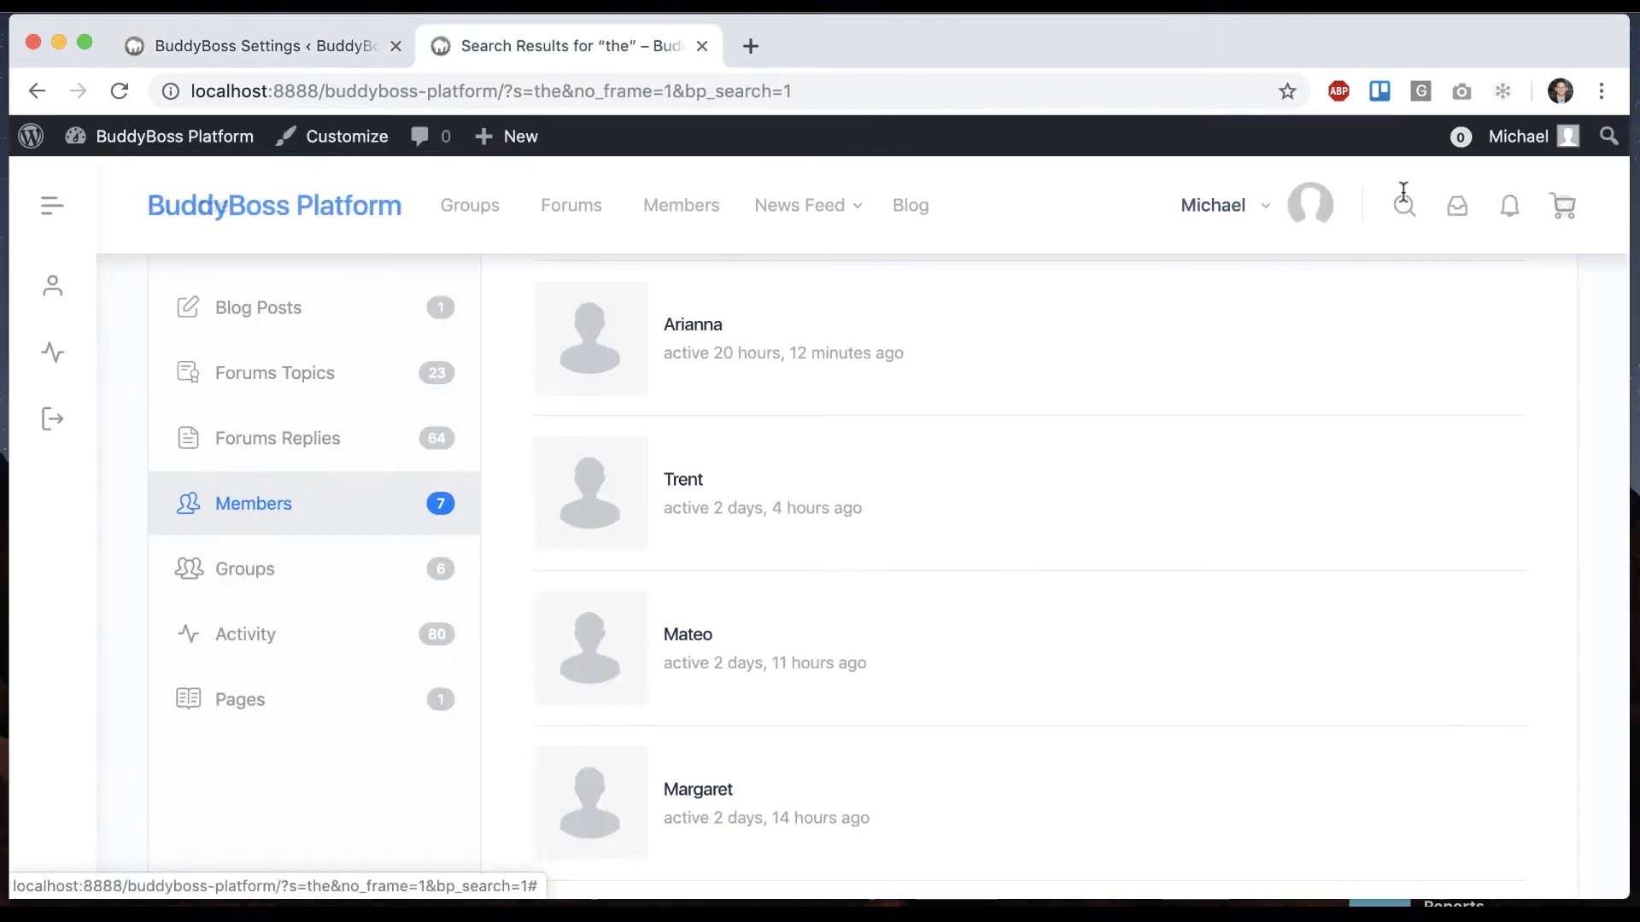
pyautogui.click(1402, 198)
pyautogui.click(339, 28)
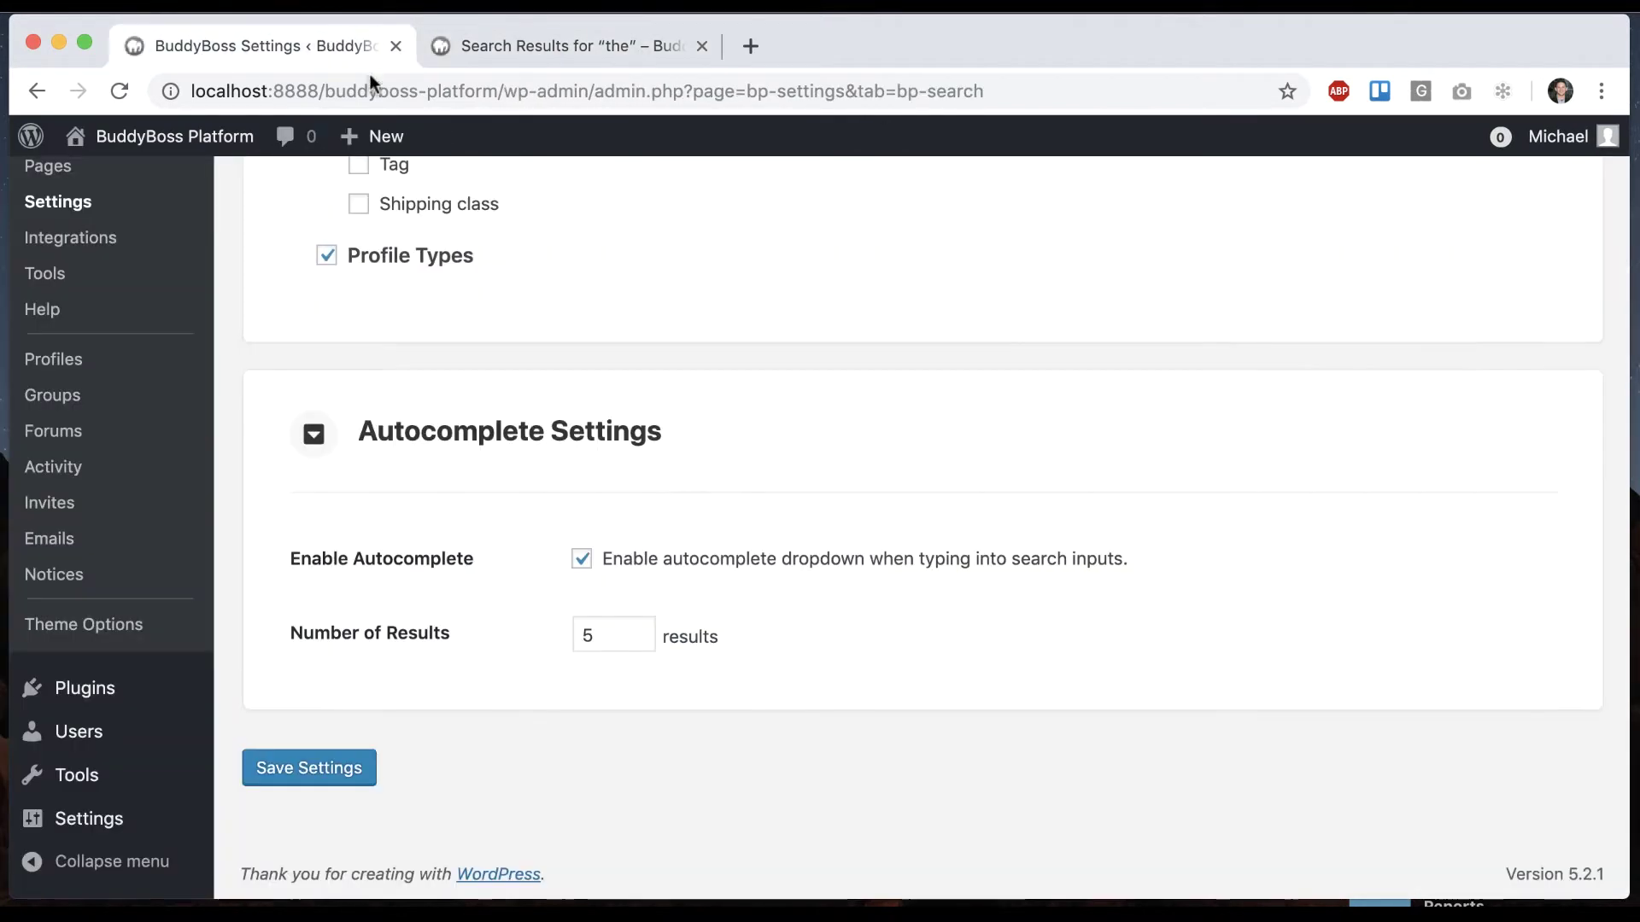
pyautogui.click(583, 561)
pyautogui.click(340, 769)
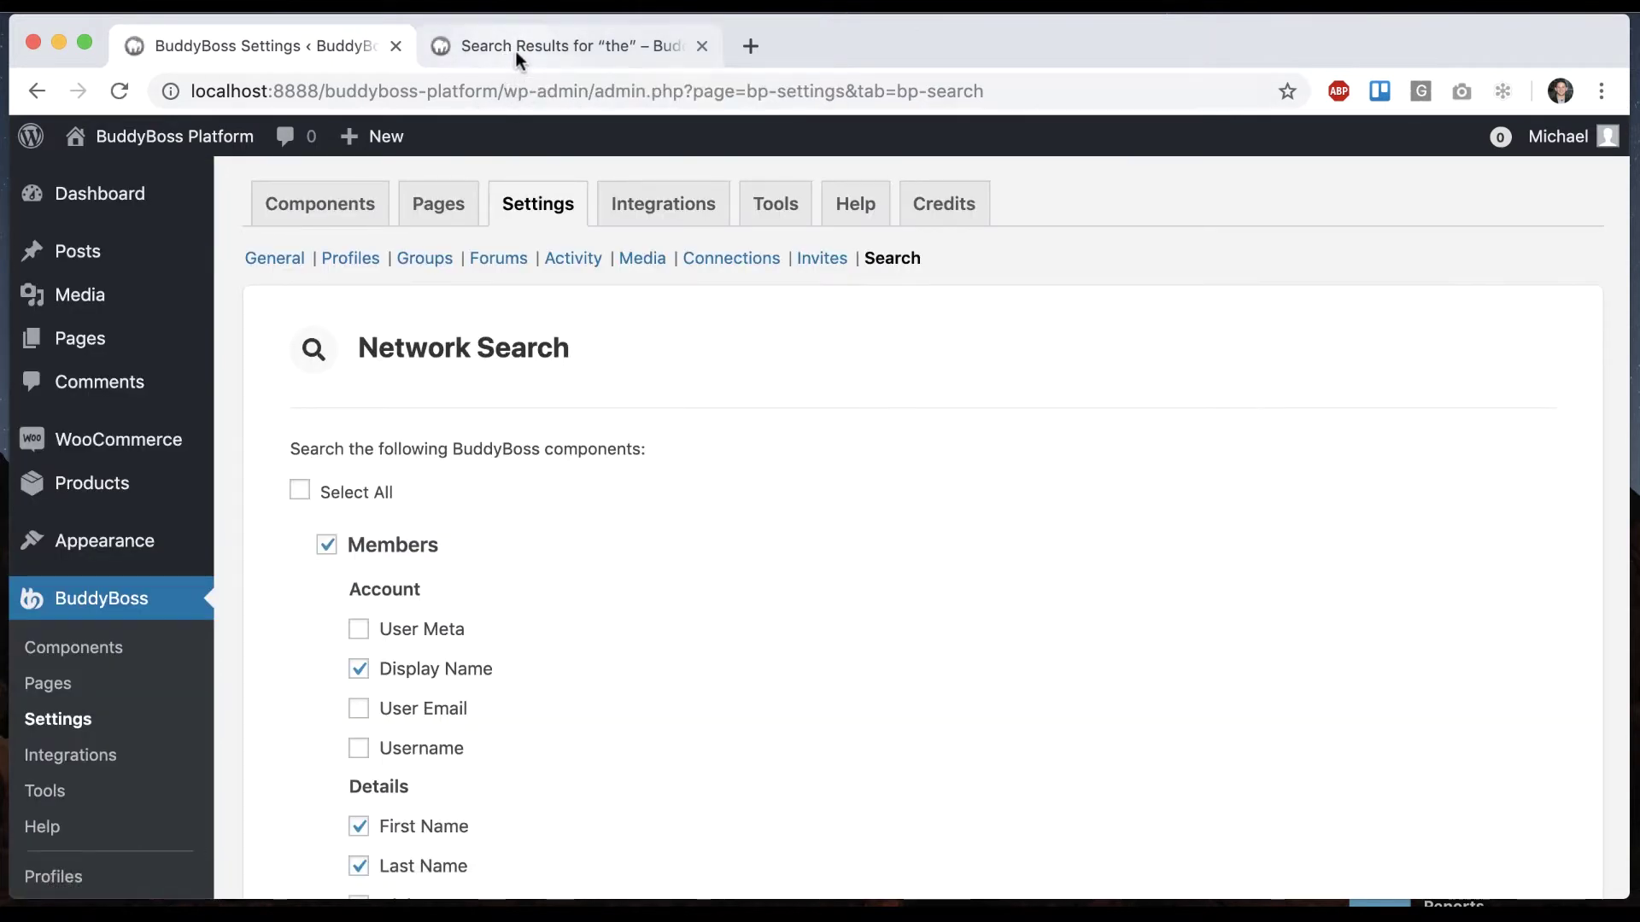
# Submit a search for 'the' and narrow the results to the 64 forum replies.
pyautogui.click(516, 52)
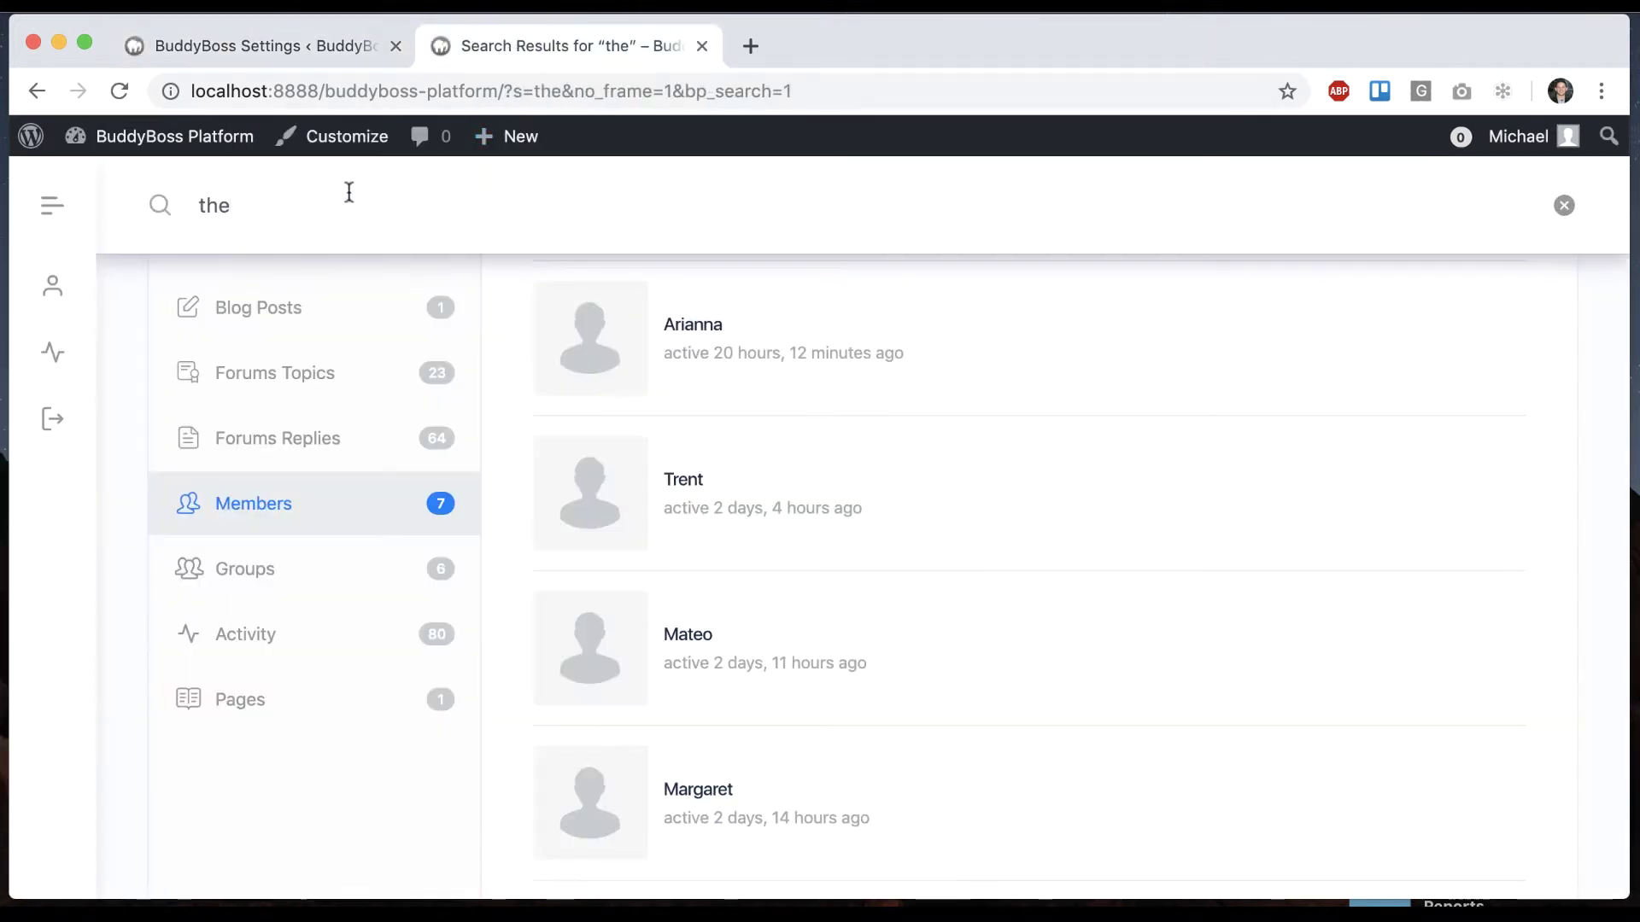
pyautogui.click(271, 215)
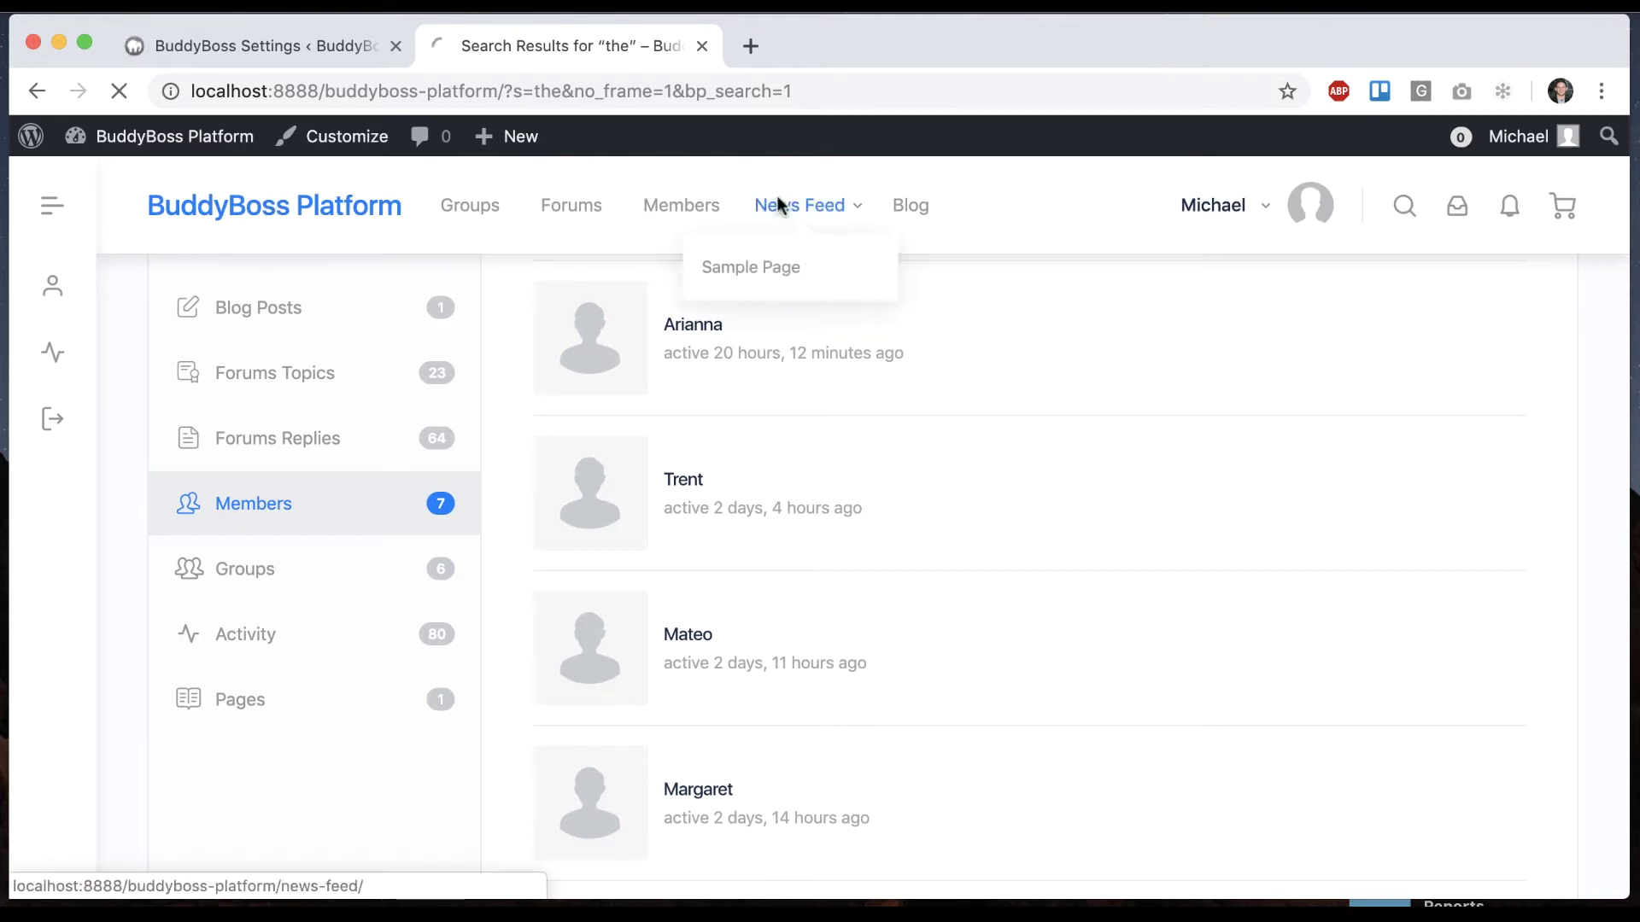
pyautogui.click(1408, 212)
pyautogui.write('the')
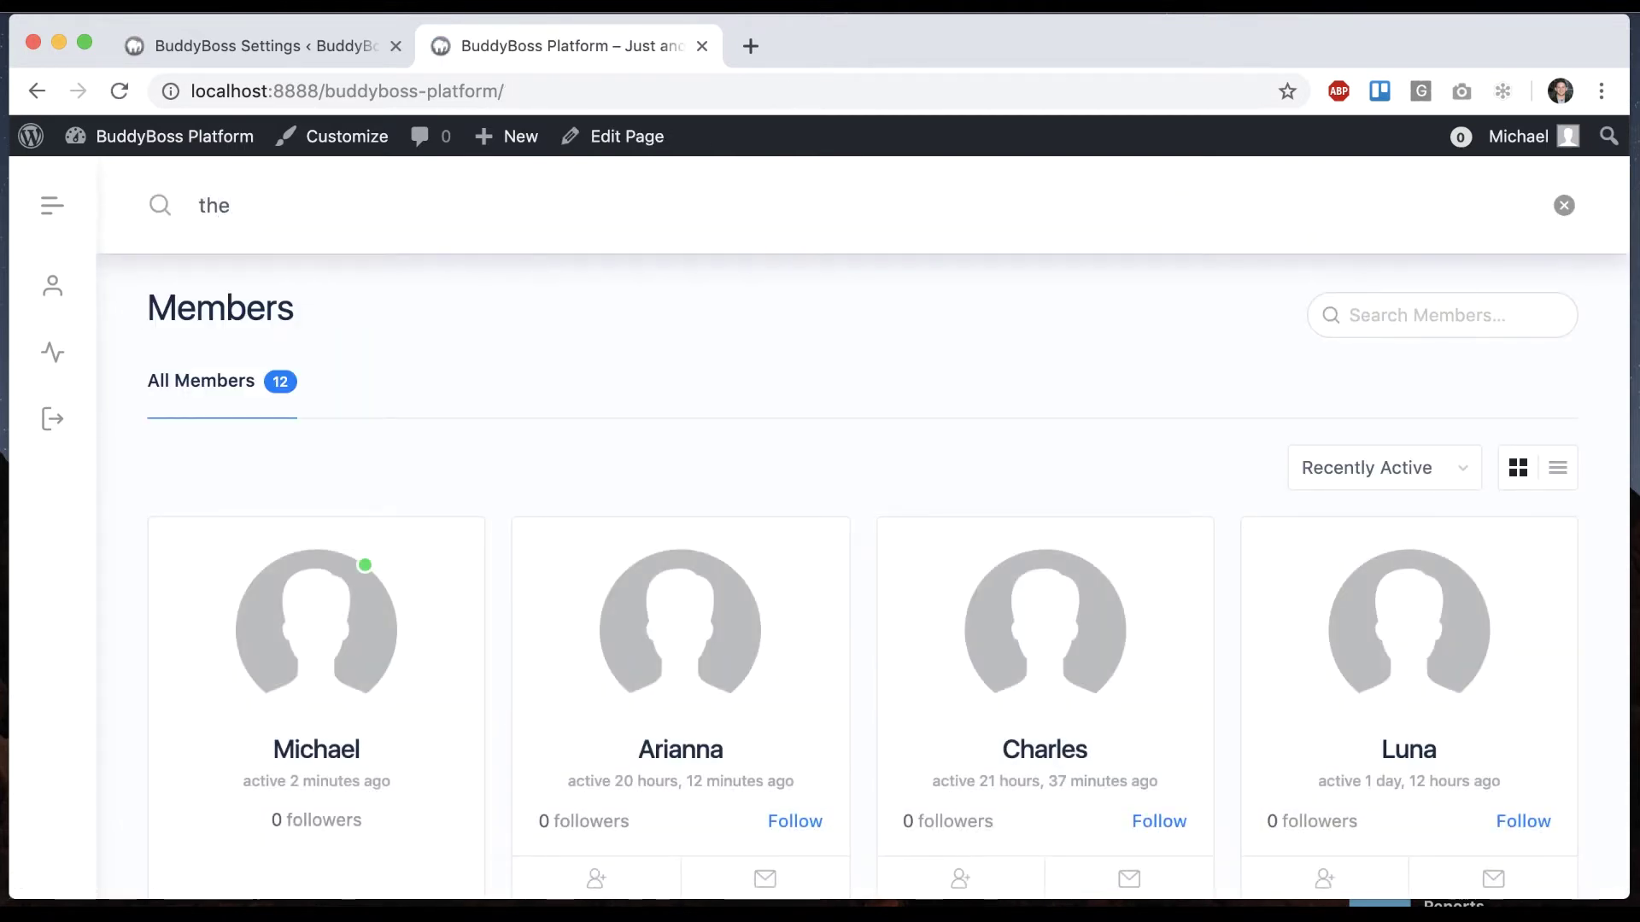
pyautogui.press('Return')
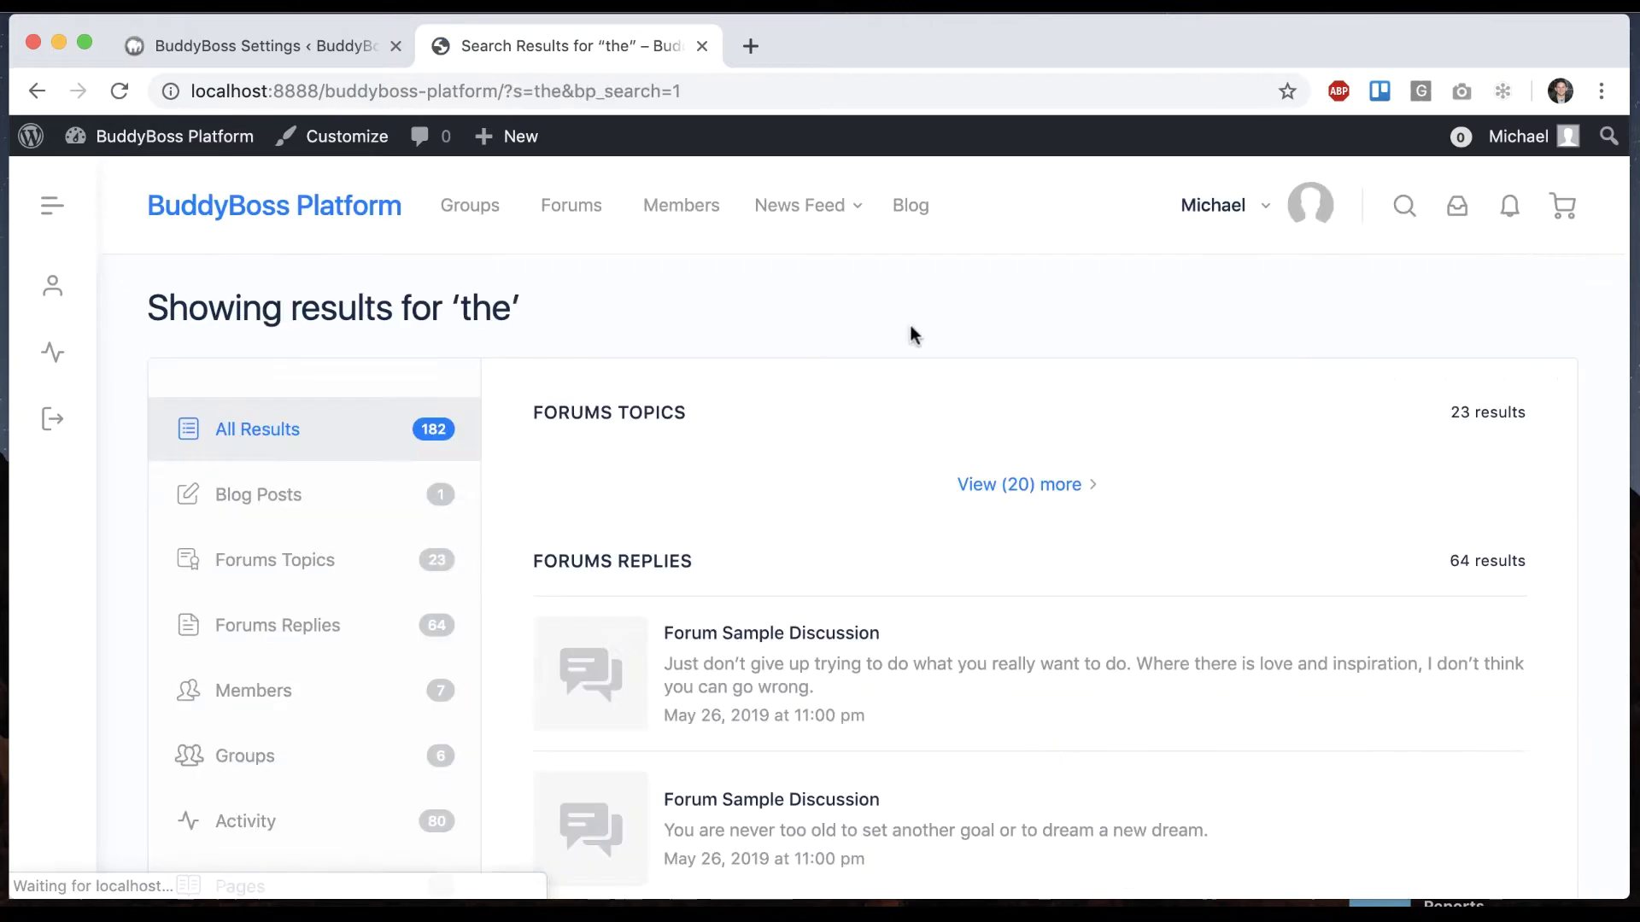
pyautogui.scroll(-1, 786, 487)
pyautogui.scroll(-5, 788, 493)
pyautogui.scroll(-3, 787, 494)
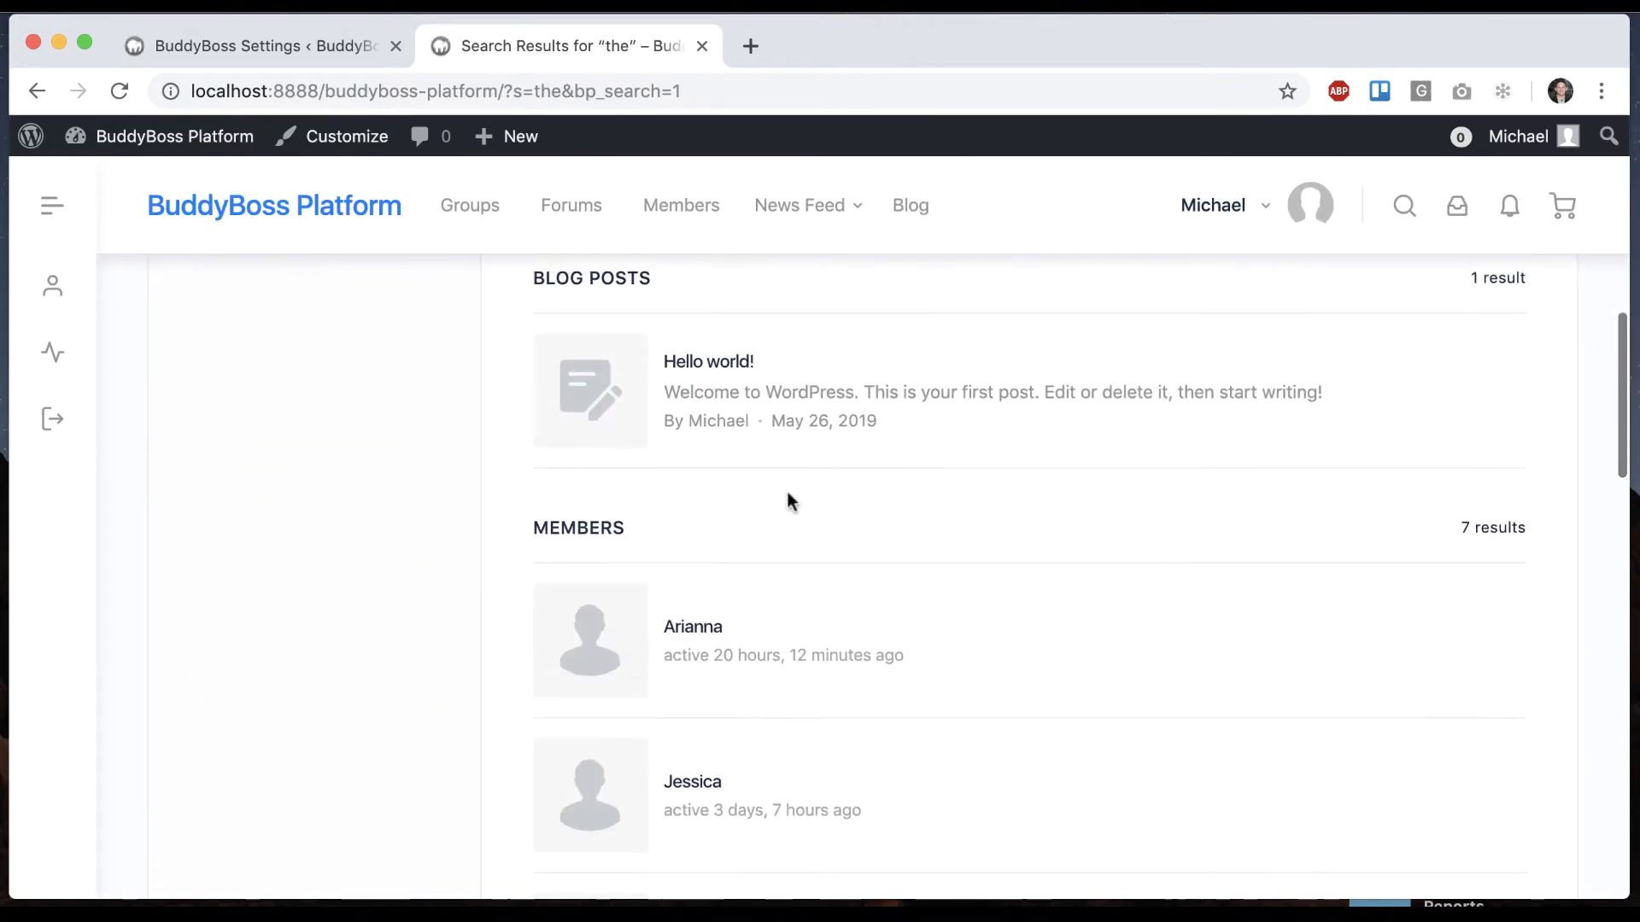
pyautogui.click(1029, 477)
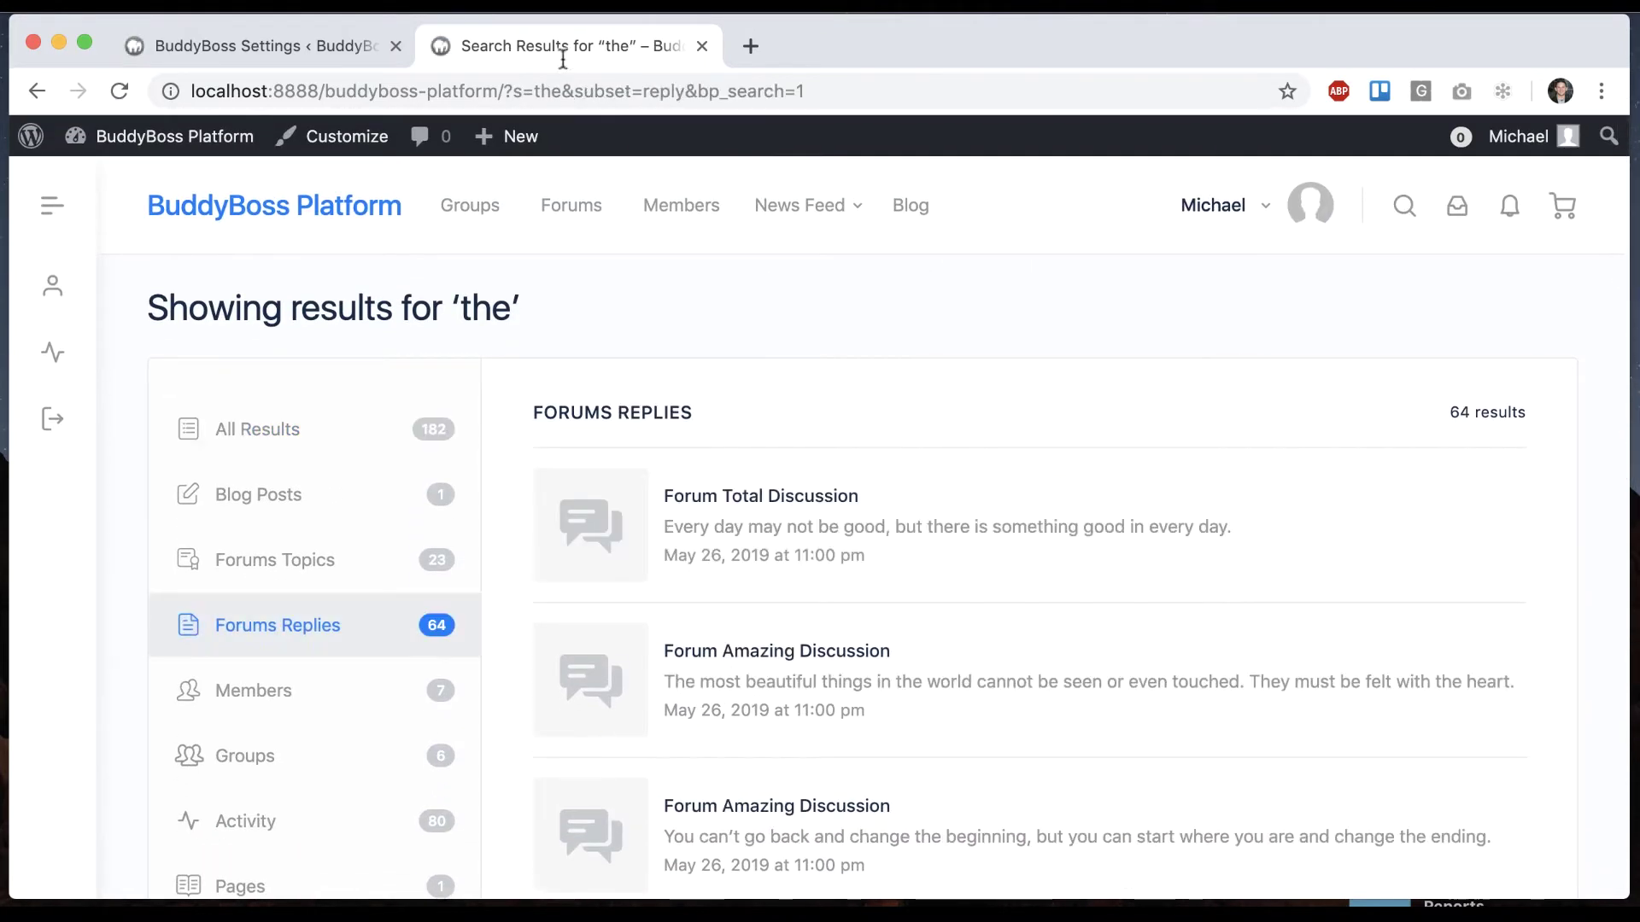
# Re-tick Enable Autocomplete, showing 5 results, and save the search settings.
pyautogui.click(240, 40)
pyautogui.scroll(-10, 769, 718)
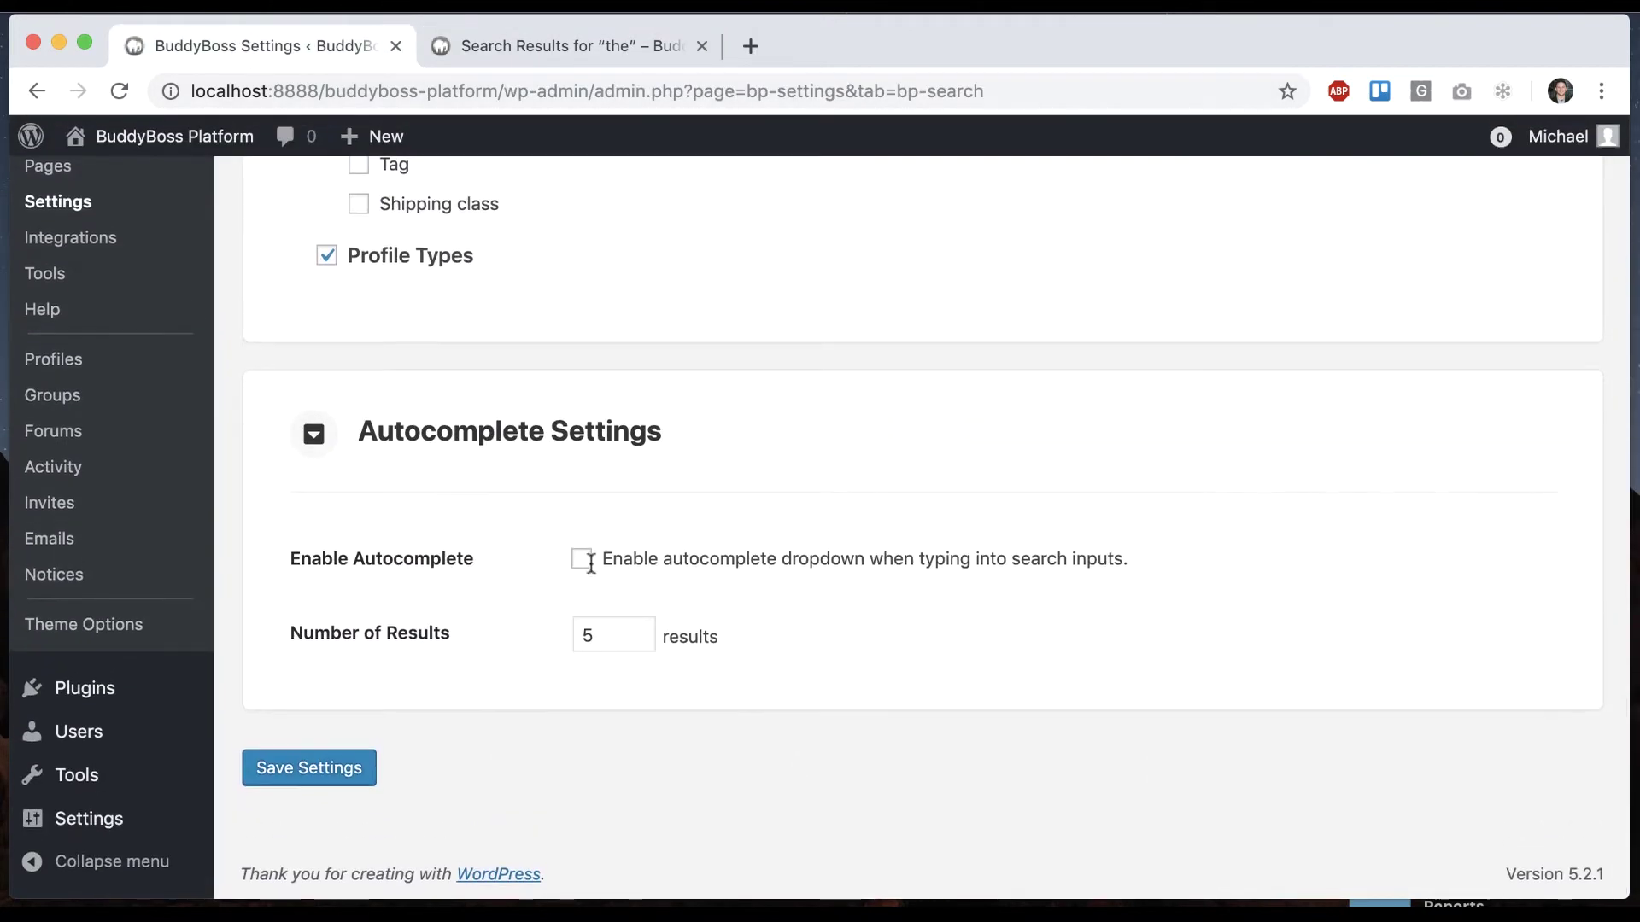
pyautogui.click(581, 559)
pyautogui.click(340, 768)
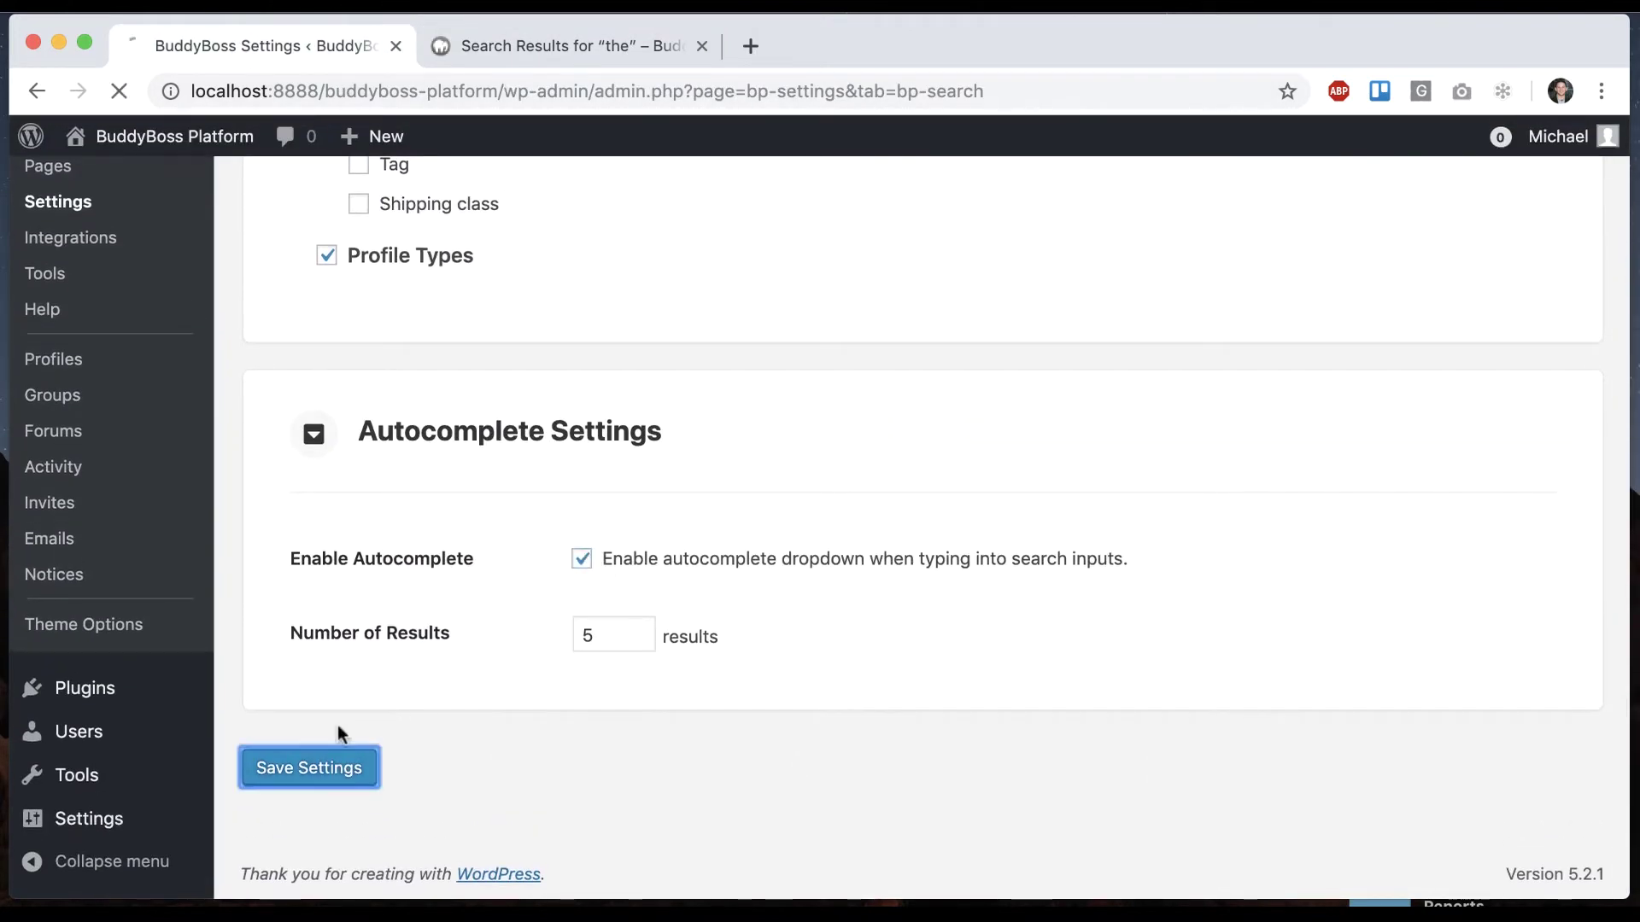
pyautogui.click(545, 53)
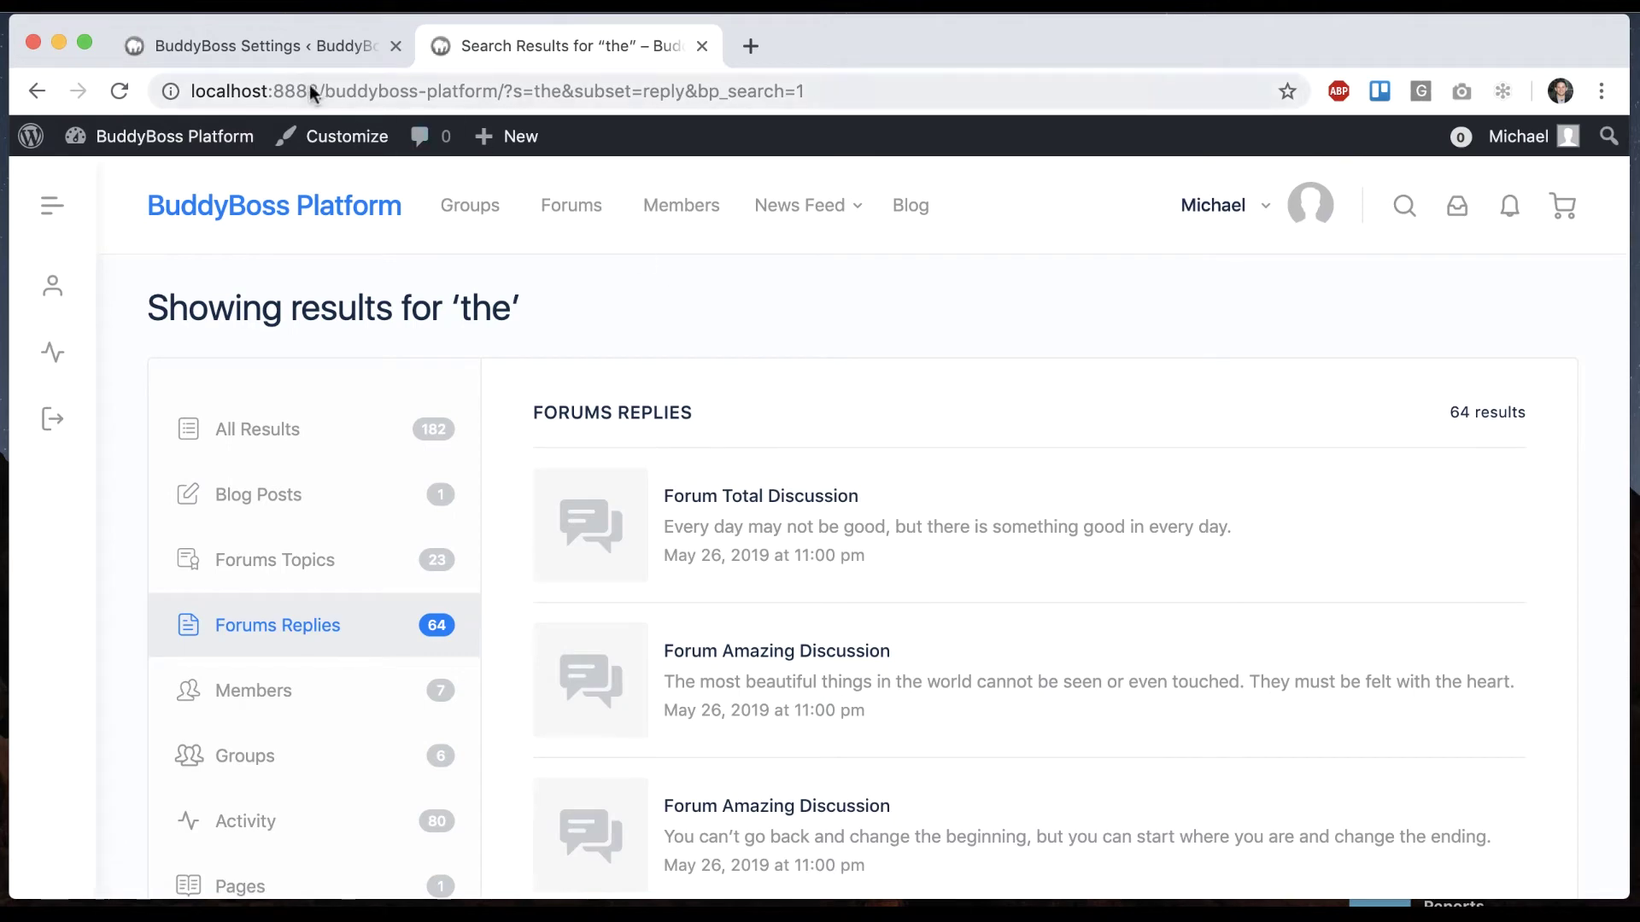
pyautogui.click(300, 51)
pyautogui.scroll(-10, 660, 739)
pyautogui.scroll(-10, 659, 739)
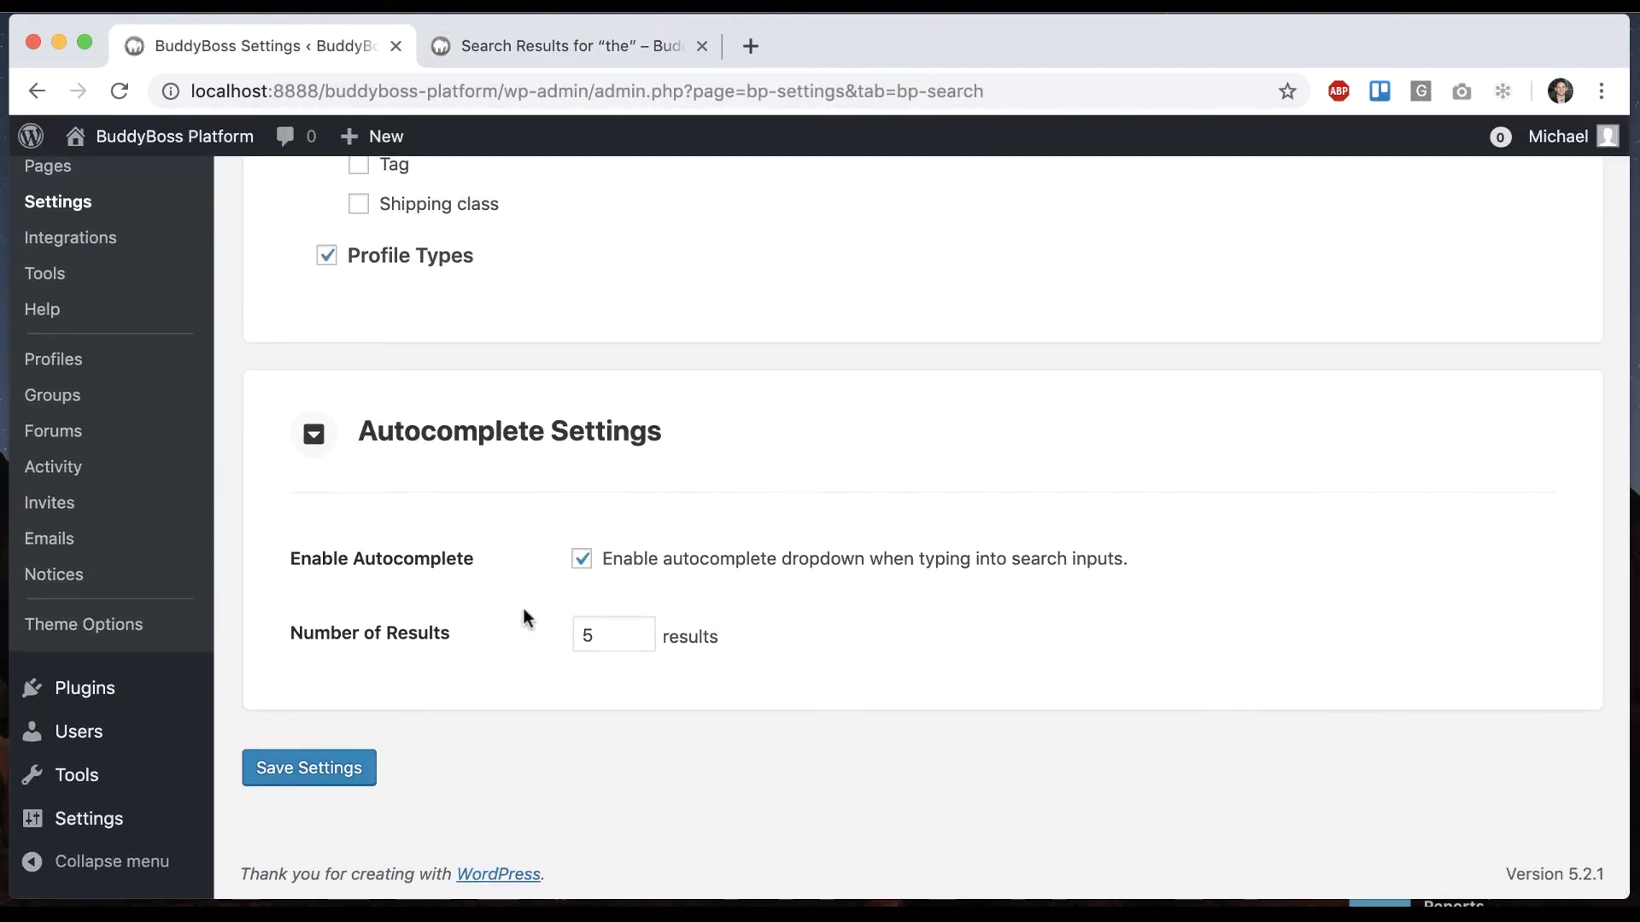
pyautogui.scroll(3, 523, 619)
pyautogui.scroll(15, 523, 616)
pyautogui.scroll(-1, 523, 613)
pyautogui.scroll(-3, 382, 261)
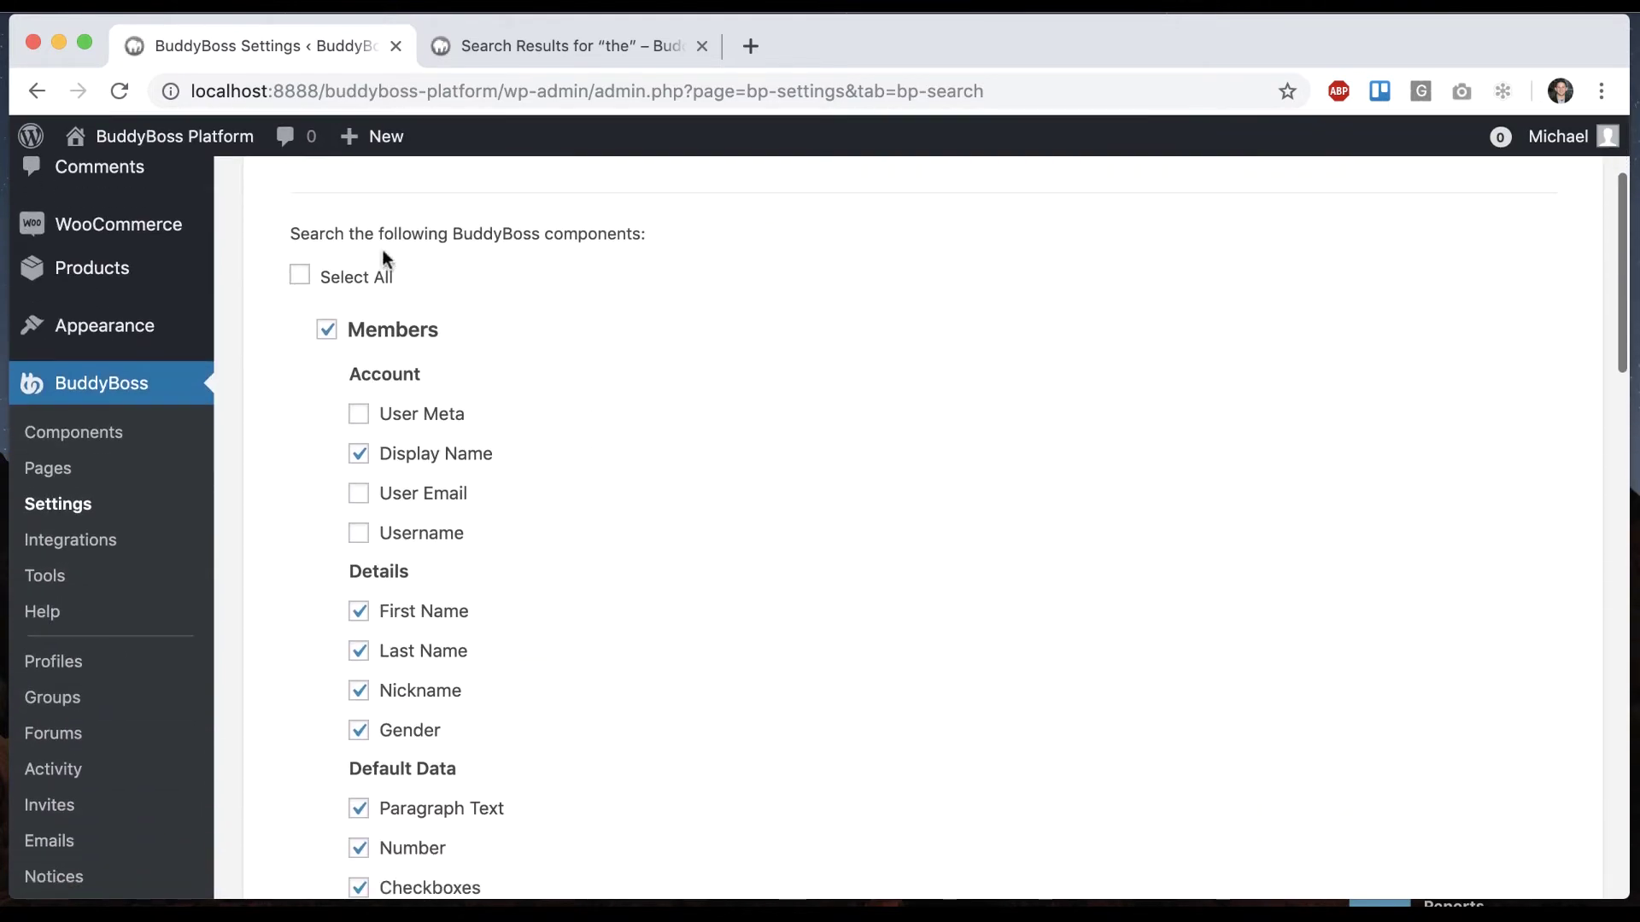
pyautogui.scroll(-1, 367, 628)
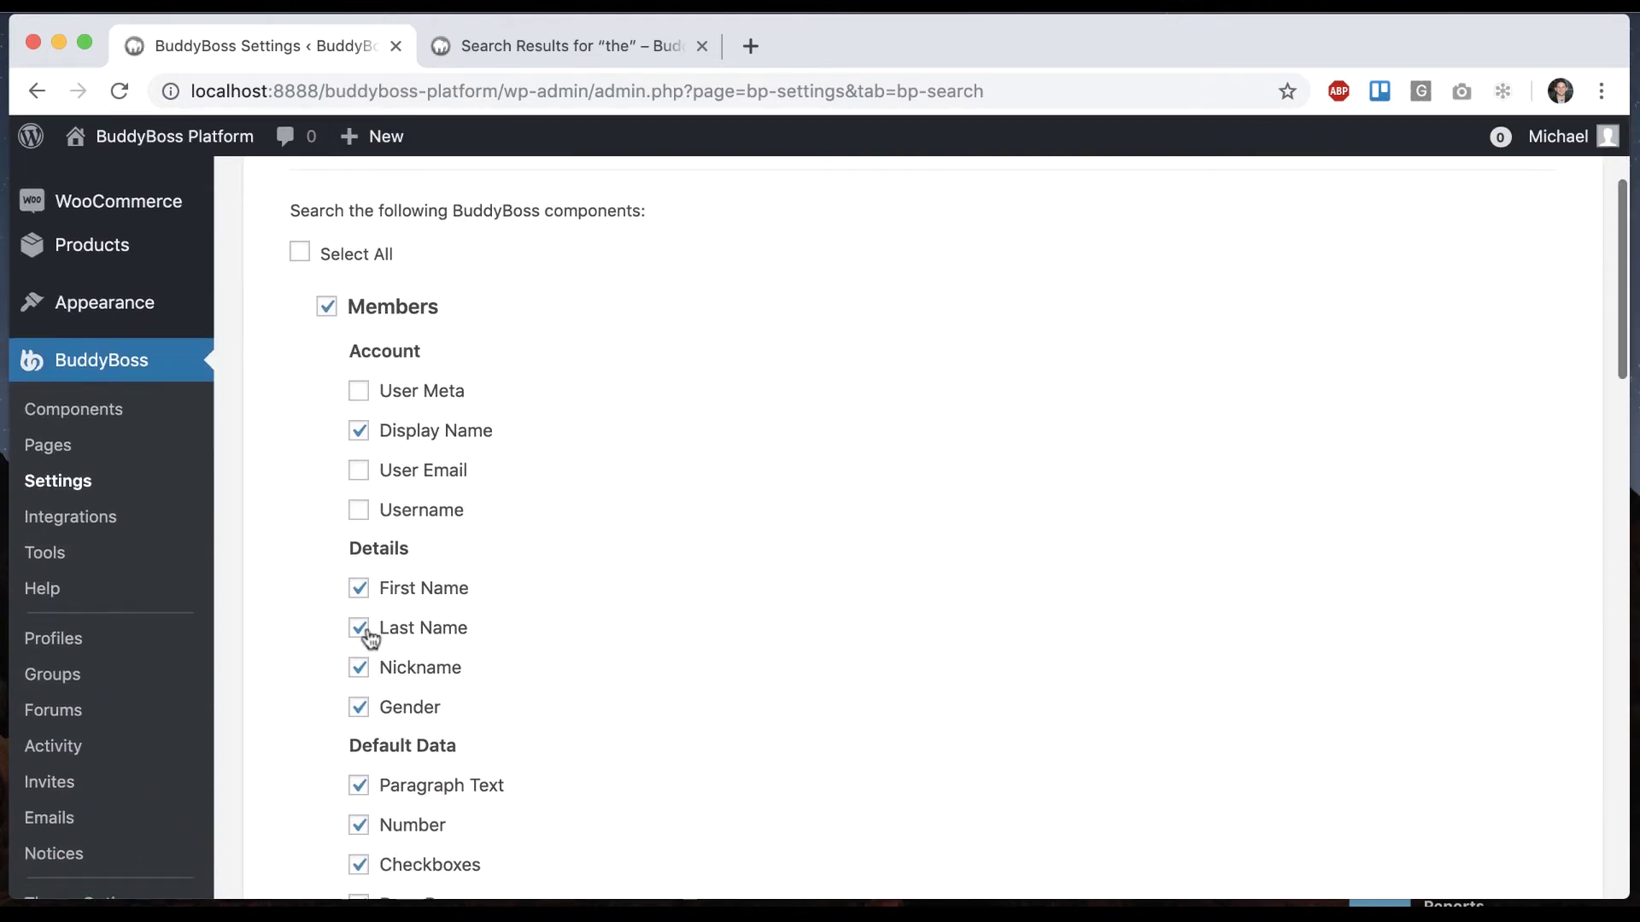
# Tick Select All for BuddyBoss components, including all Members fields, and save.
pyautogui.click(300, 256)
pyautogui.scroll(-5, 282, 513)
pyautogui.scroll(-1, 398, 412)
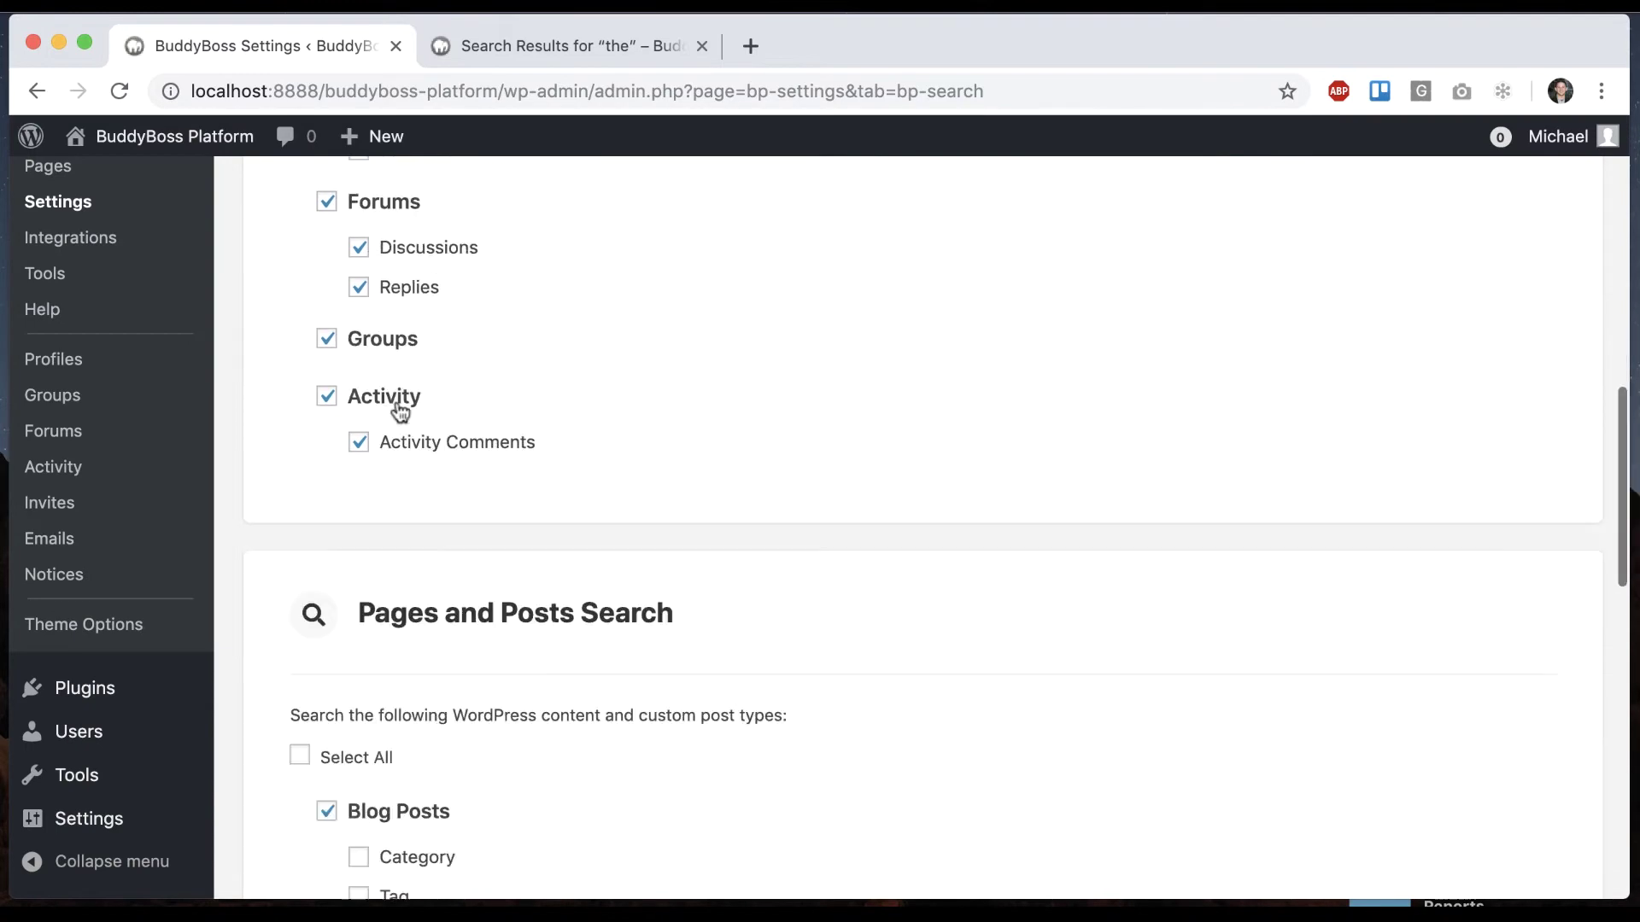
pyautogui.scroll(-10, 384, 512)
pyautogui.click(279, 769)
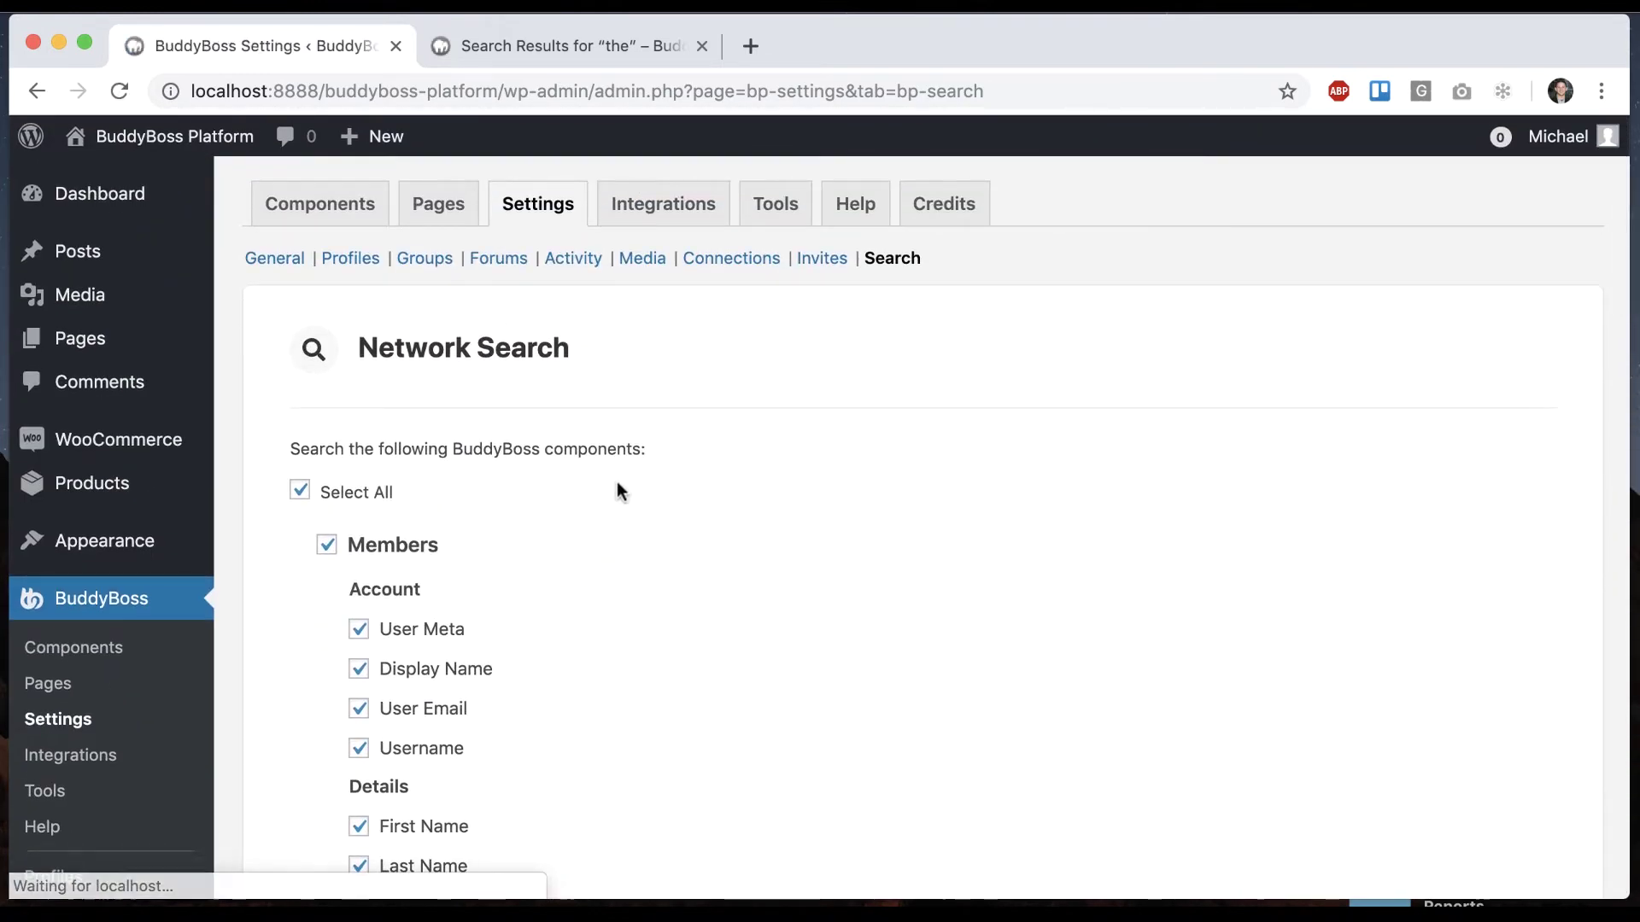
pyautogui.scroll(-2, 616, 493)
pyautogui.scroll(-3, 645, 494)
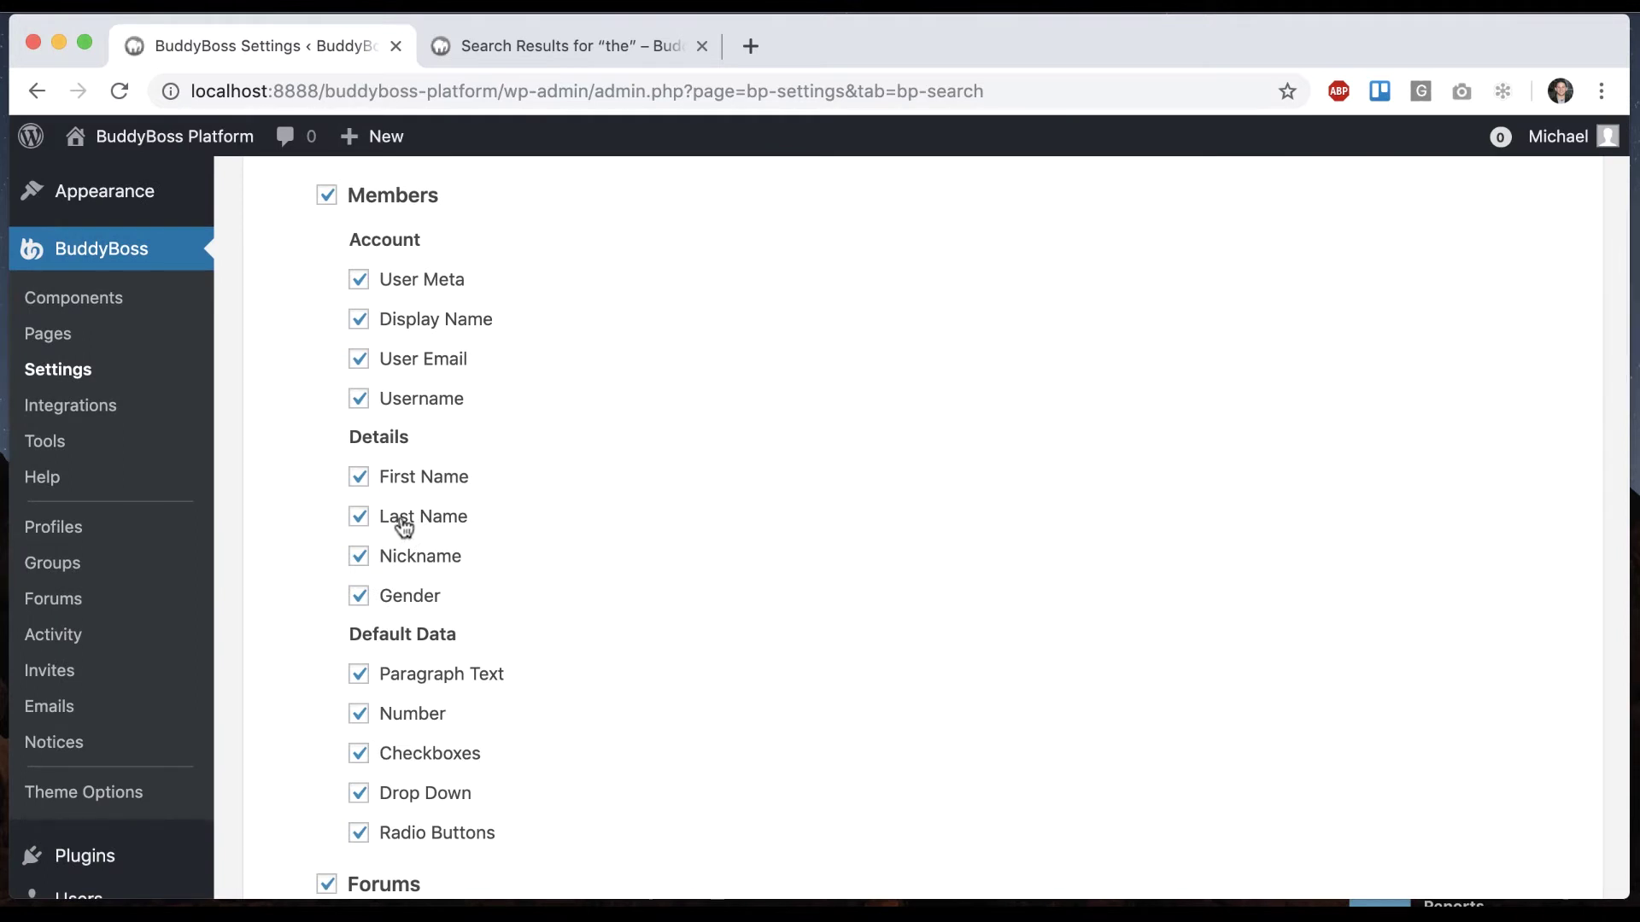
pyautogui.scroll(-3, 617, 531)
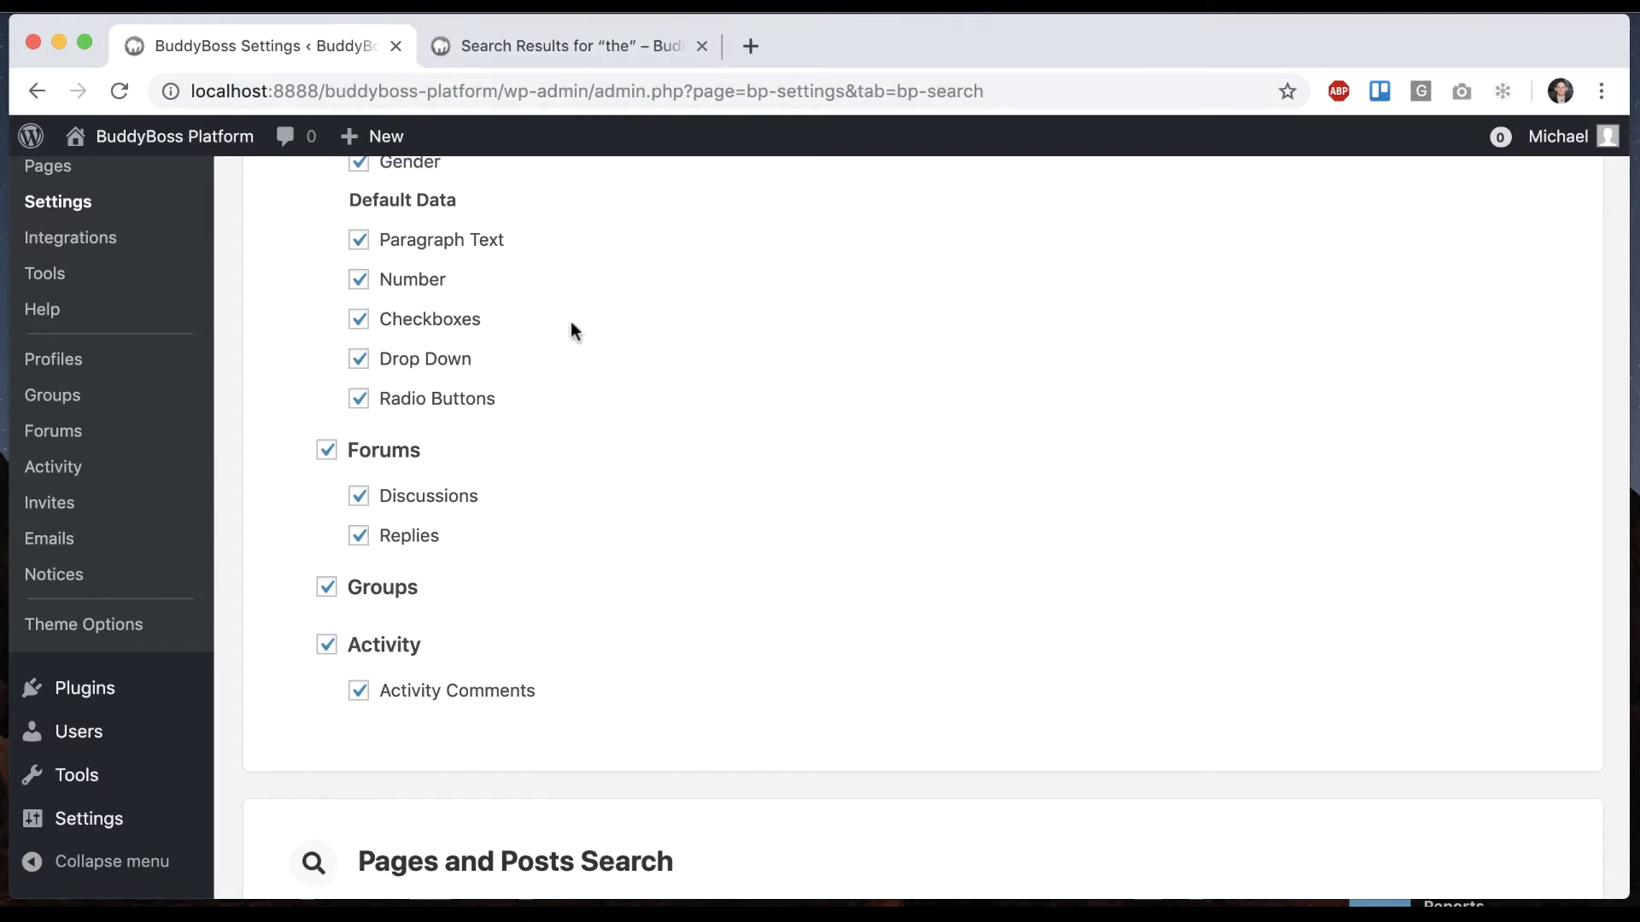
pyautogui.scroll(-2, 570, 331)
pyautogui.scroll(-5, 572, 333)
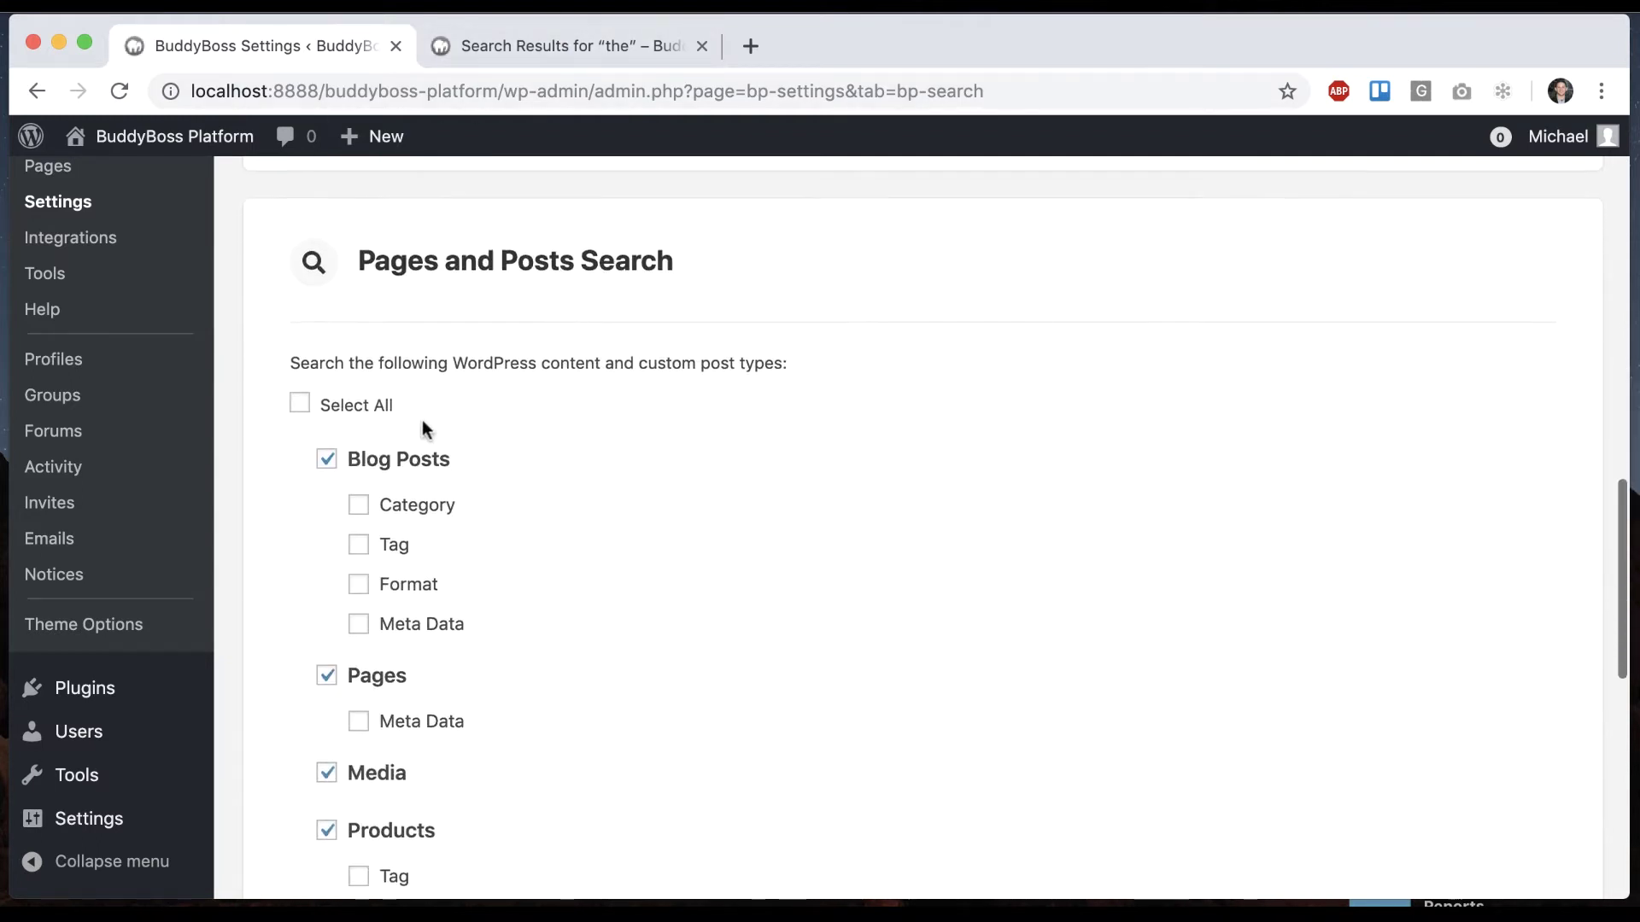
pyautogui.scroll(-1, 575, 568)
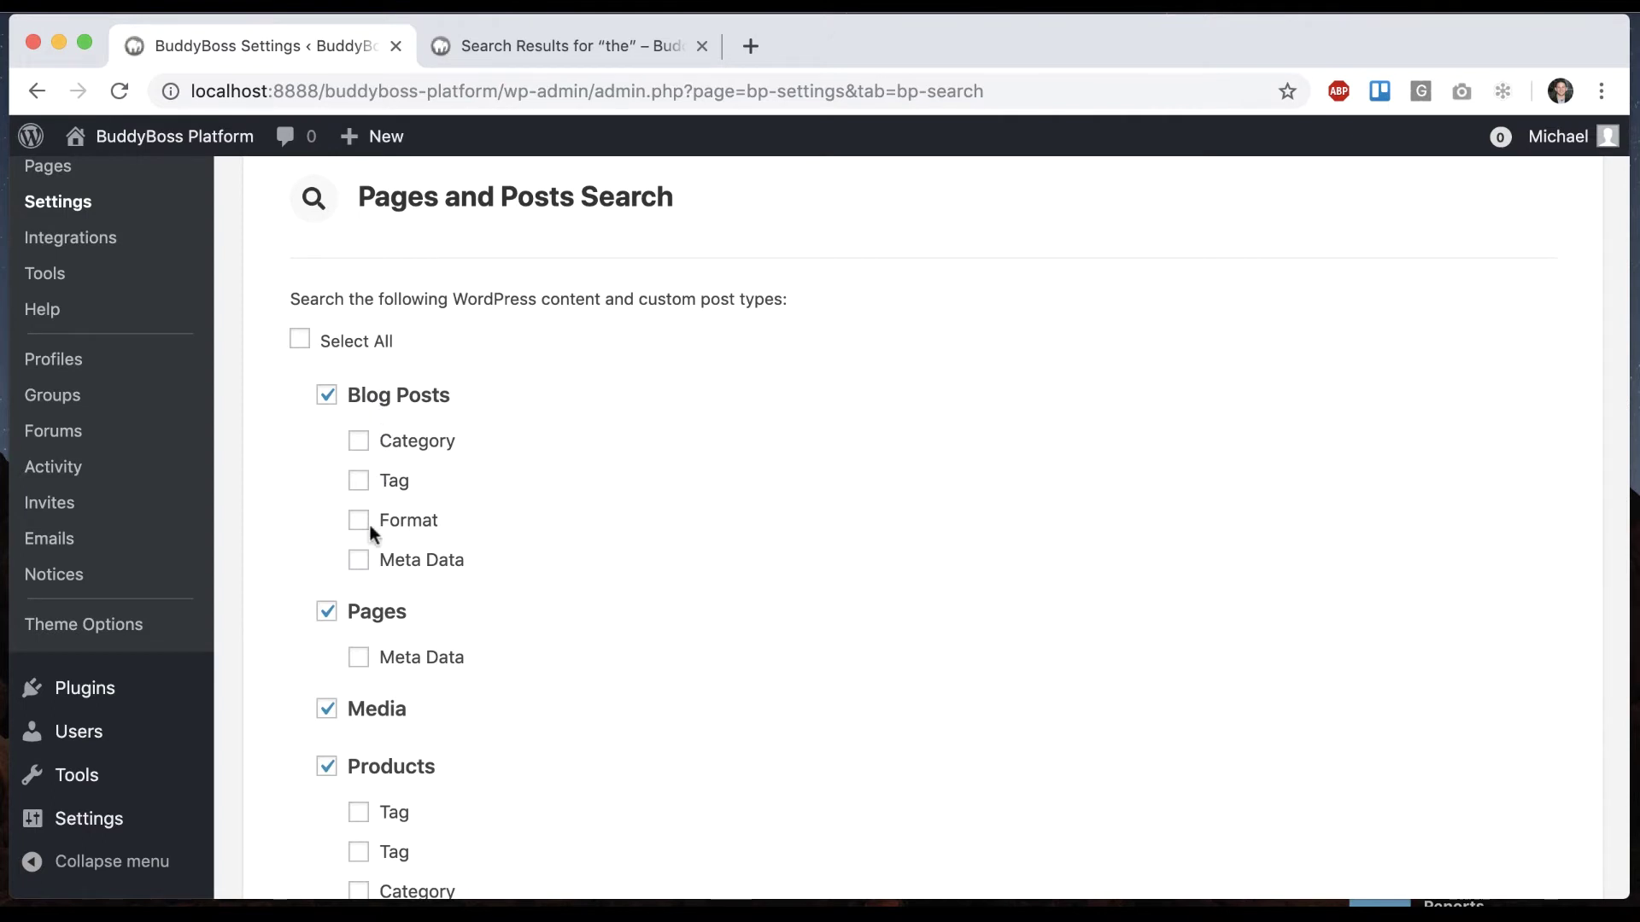
pyautogui.scroll(-2, 369, 524)
pyautogui.scroll(-2, 372, 535)
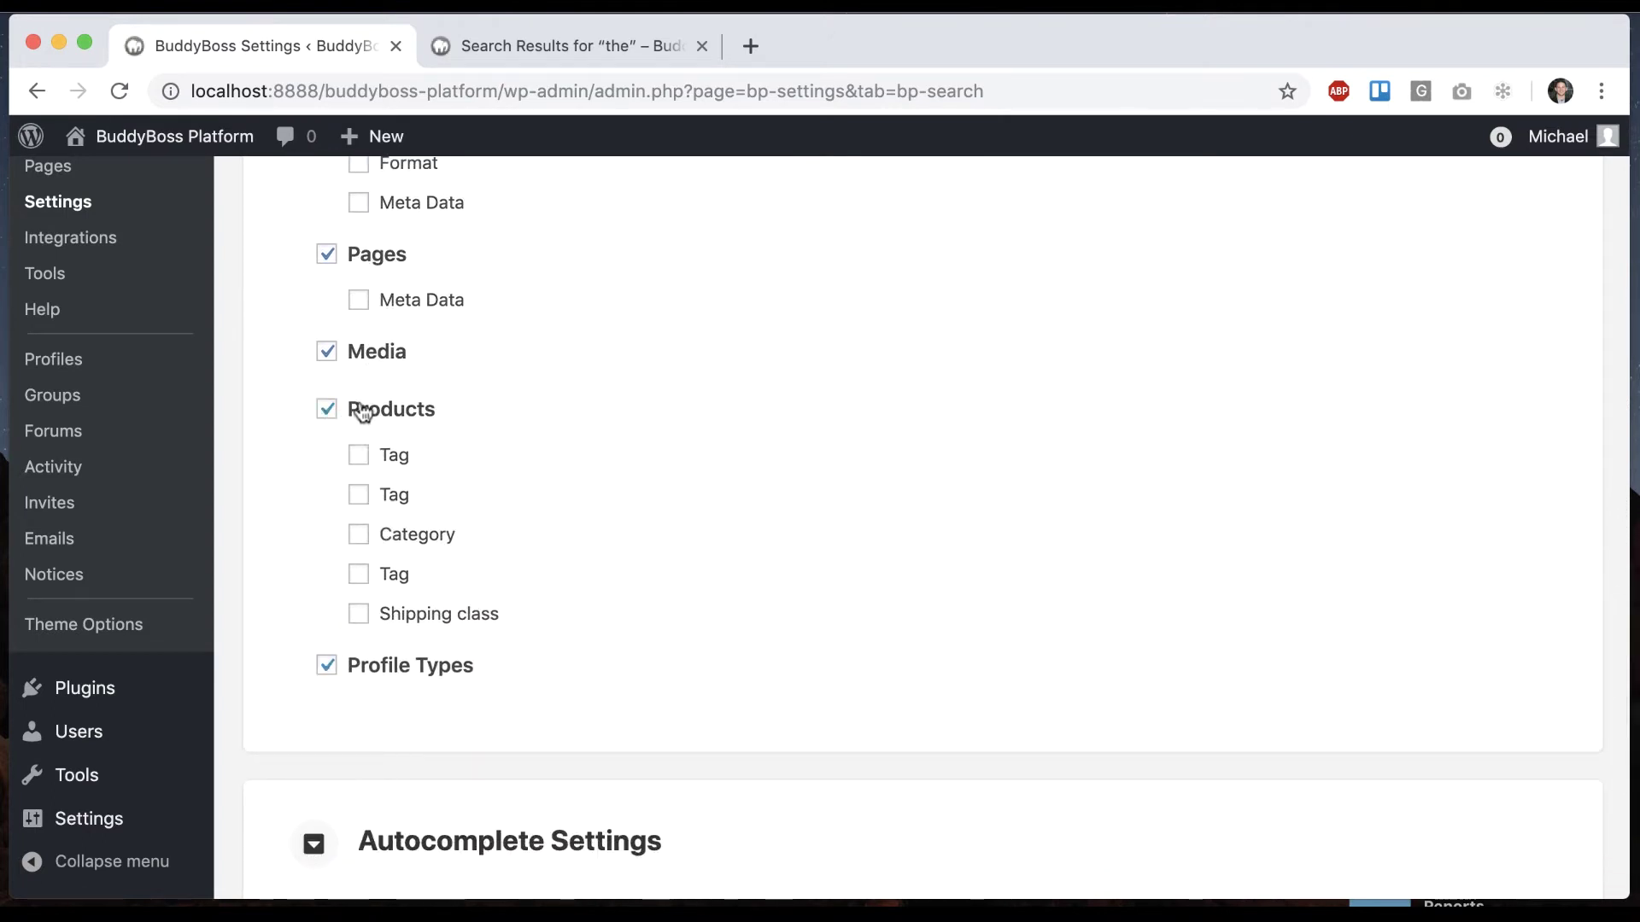
pyautogui.scroll(10, 429, 414)
pyautogui.scroll(3, 429, 413)
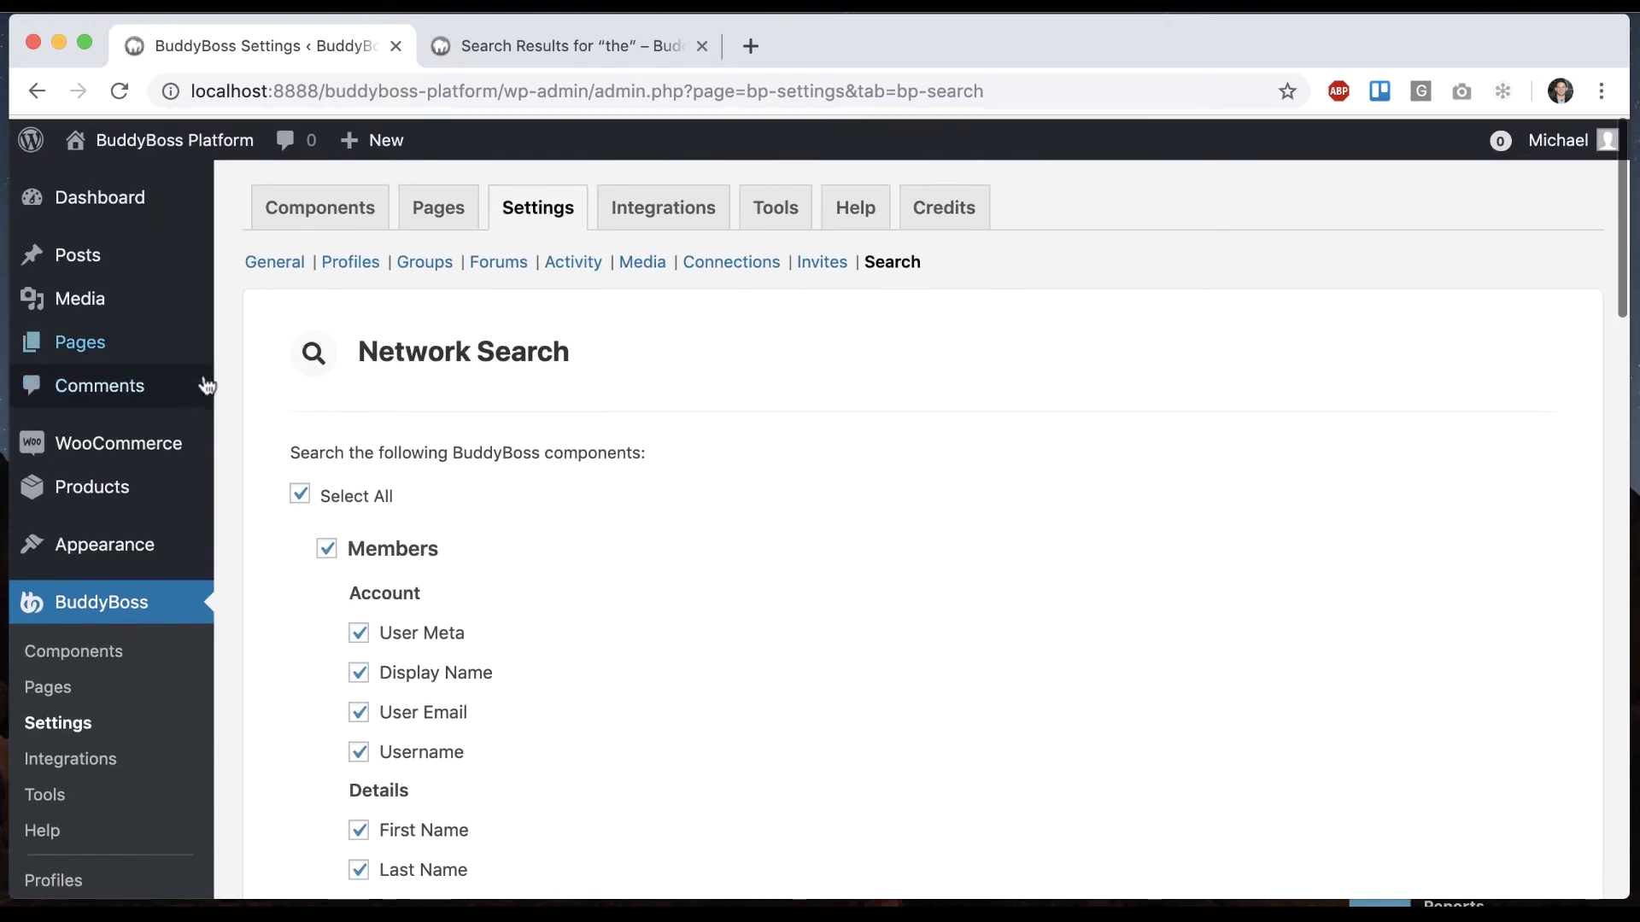
# Search the front end for 'great book' and open the suggested Great Book product.
pyautogui.moveTo(93, 488)
pyautogui.click(111, 493)
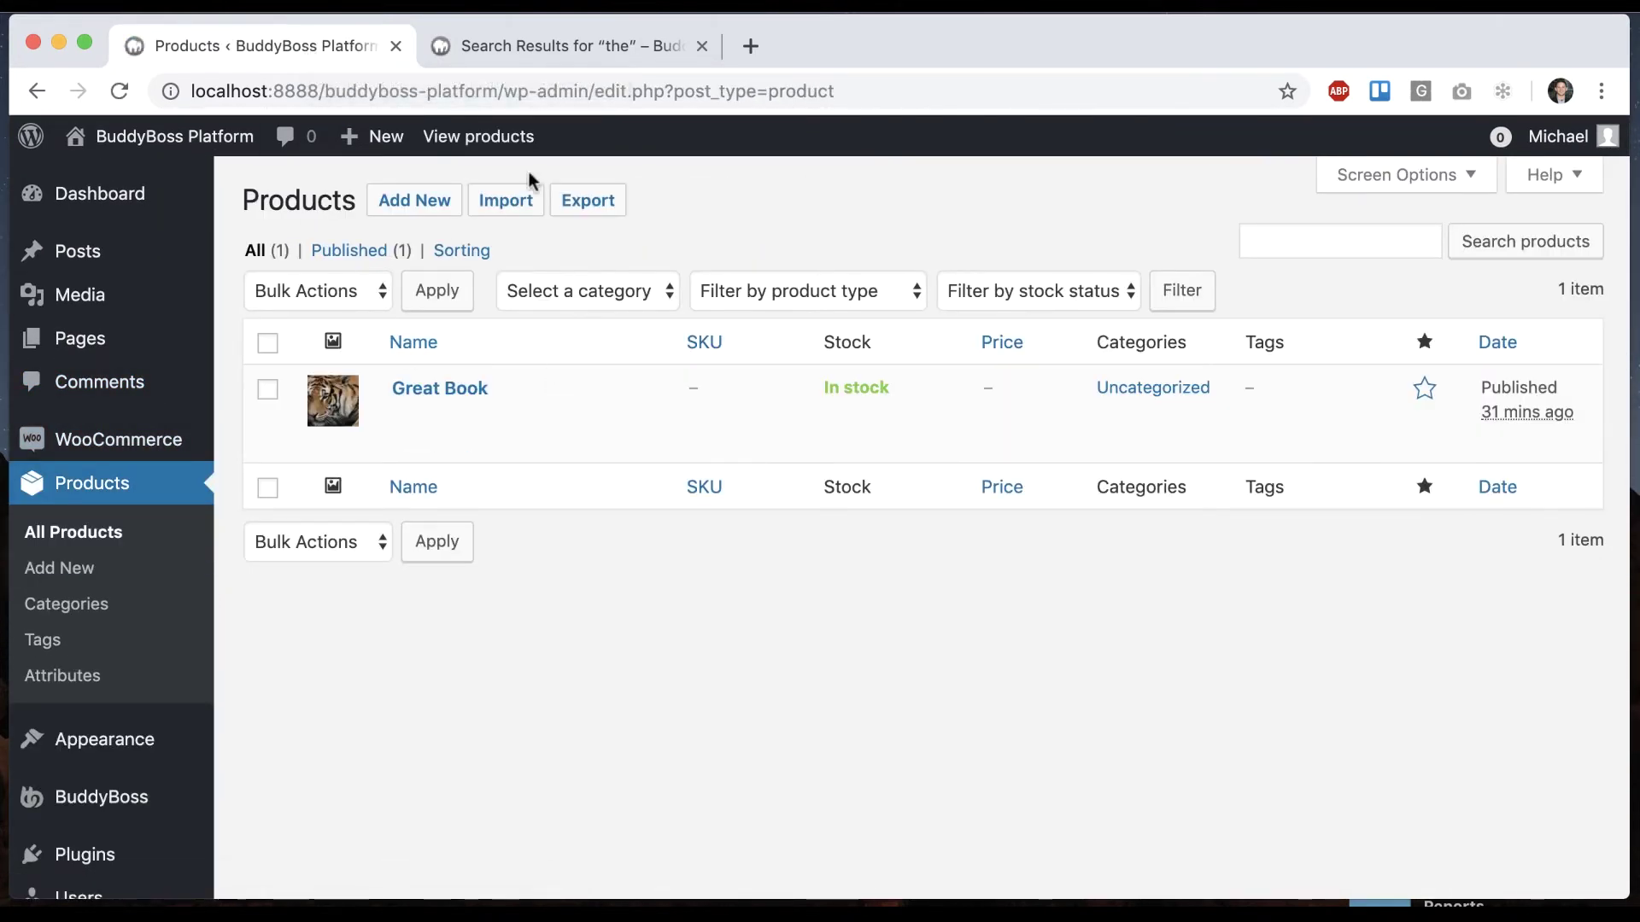
pyautogui.click(527, 44)
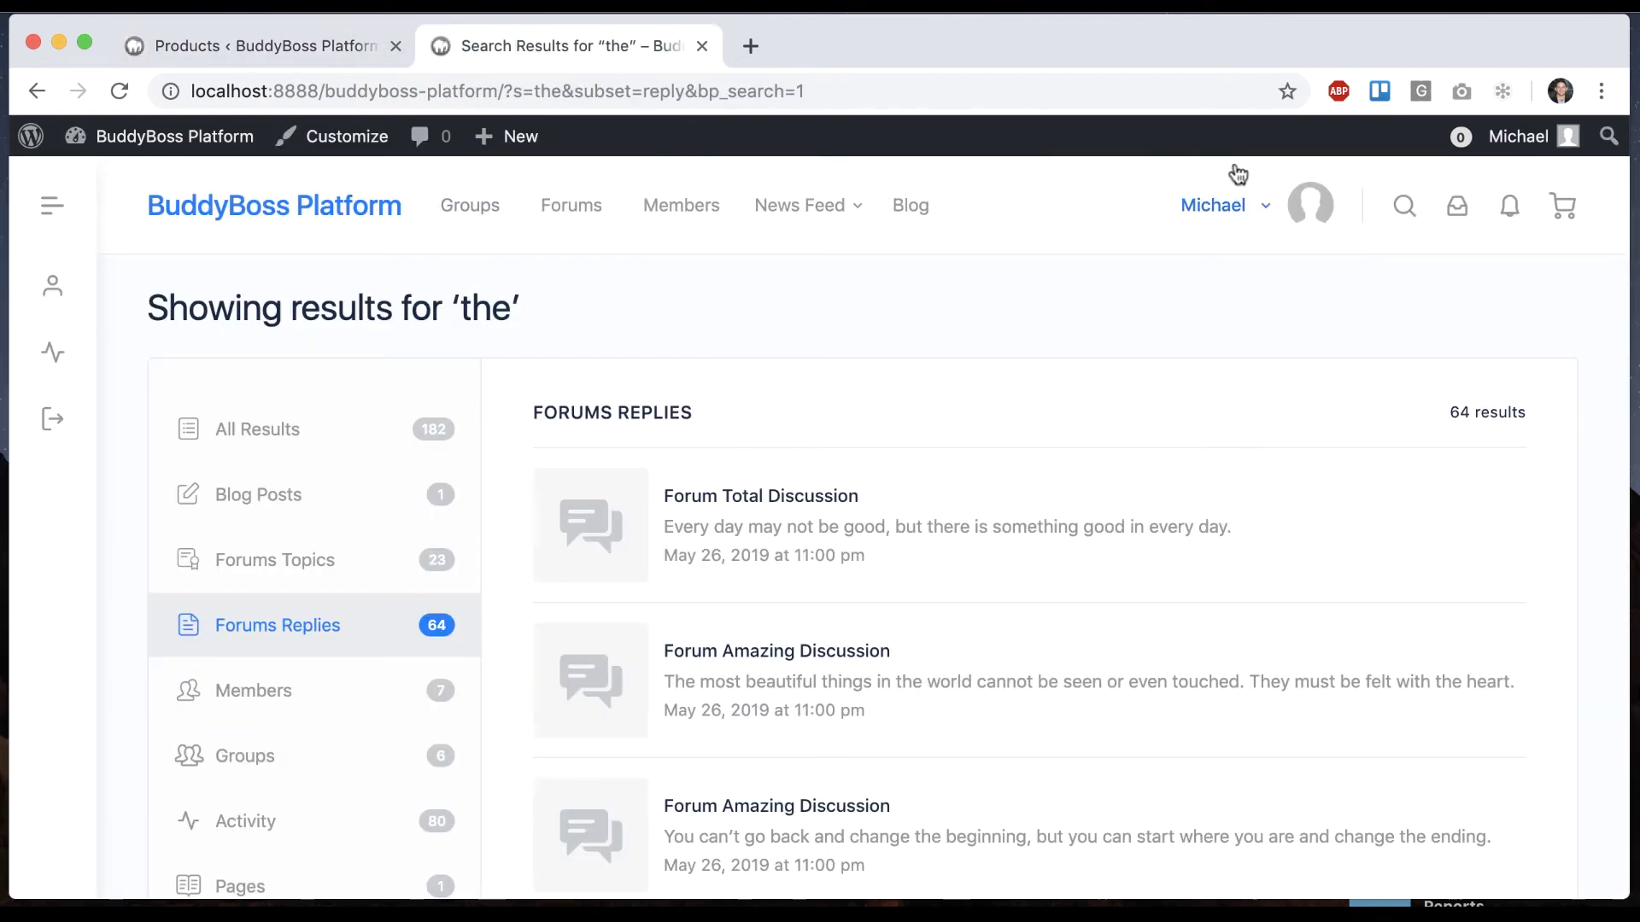
pyautogui.click(1404, 205)
pyautogui.hotkey('ctrl', 'a')
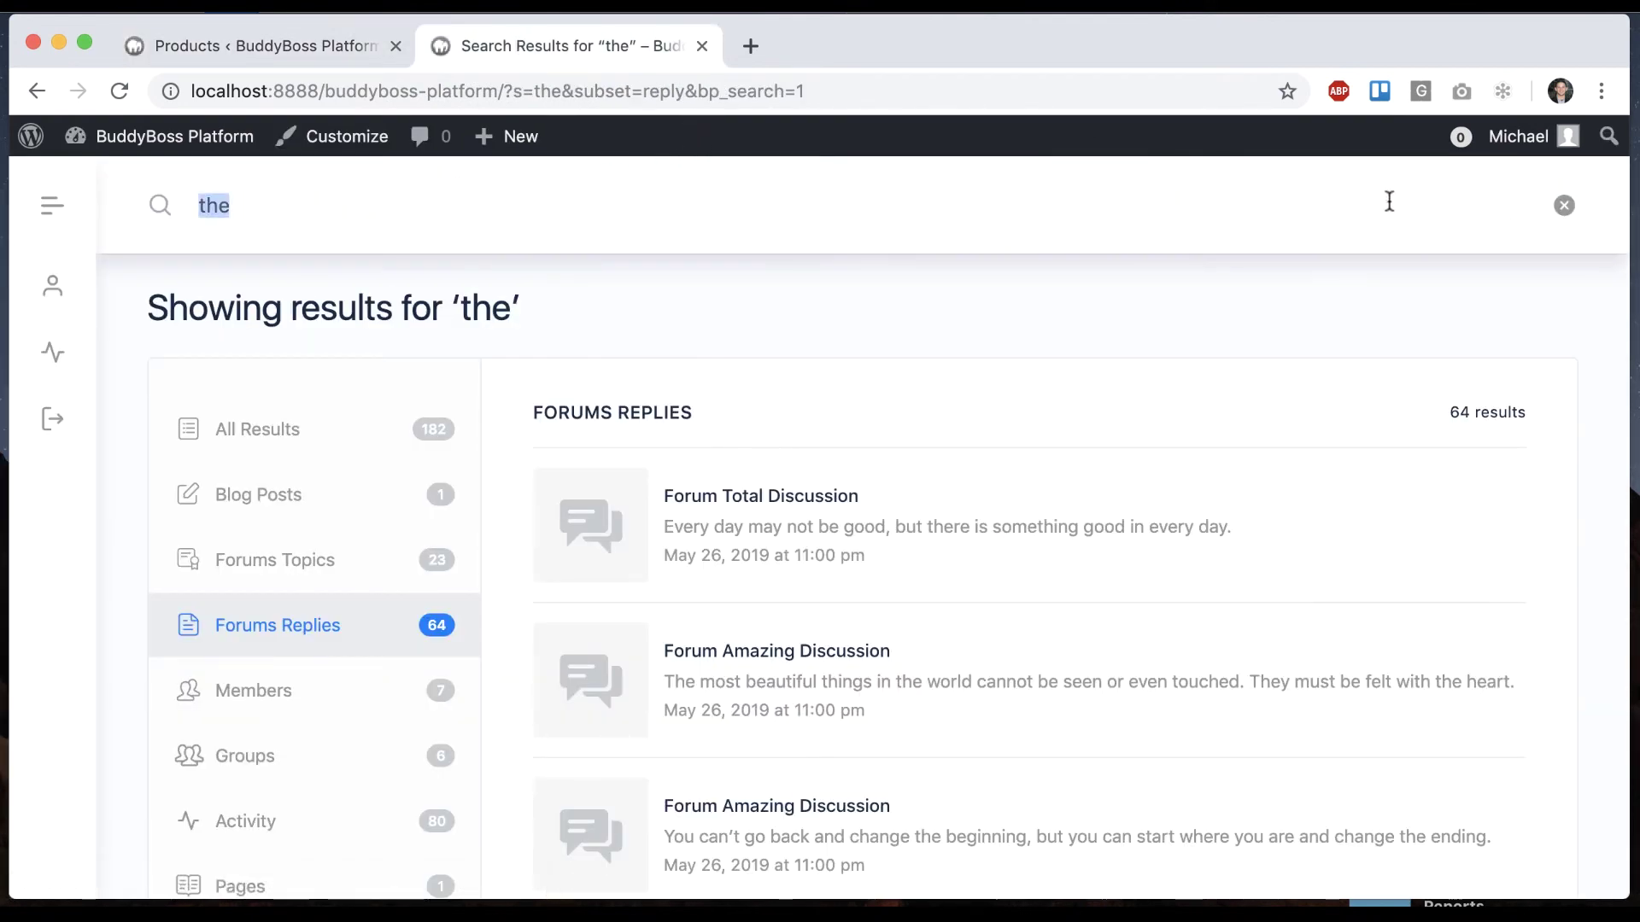
pyautogui.write('great book')
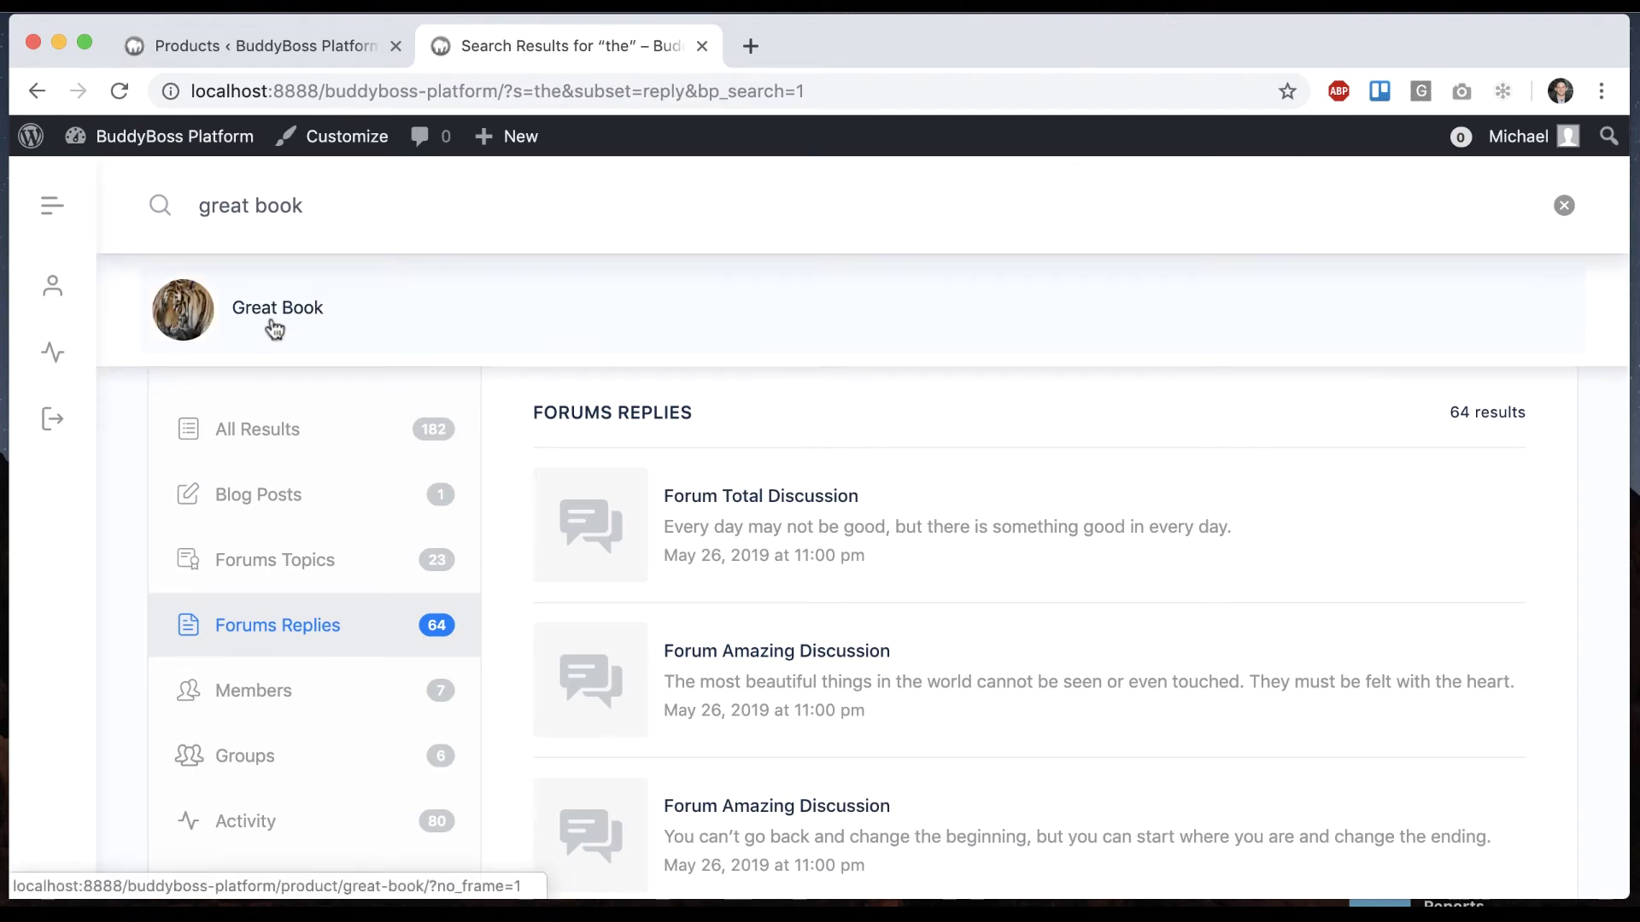
pyautogui.click(273, 330)
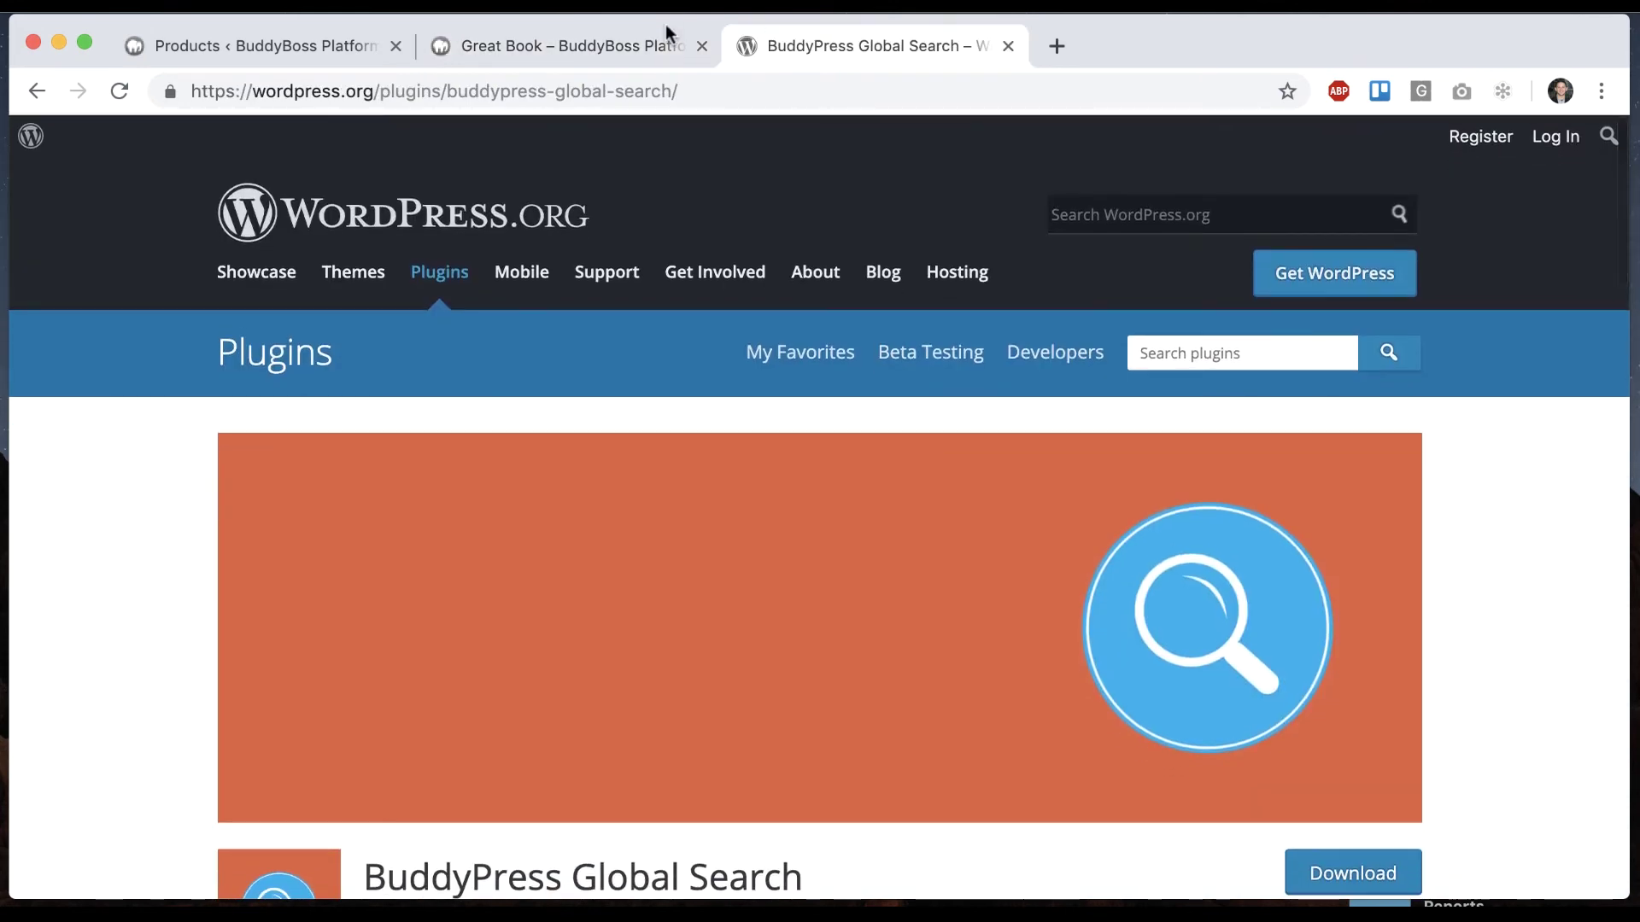
pyautogui.scroll(-3, 132, 552)
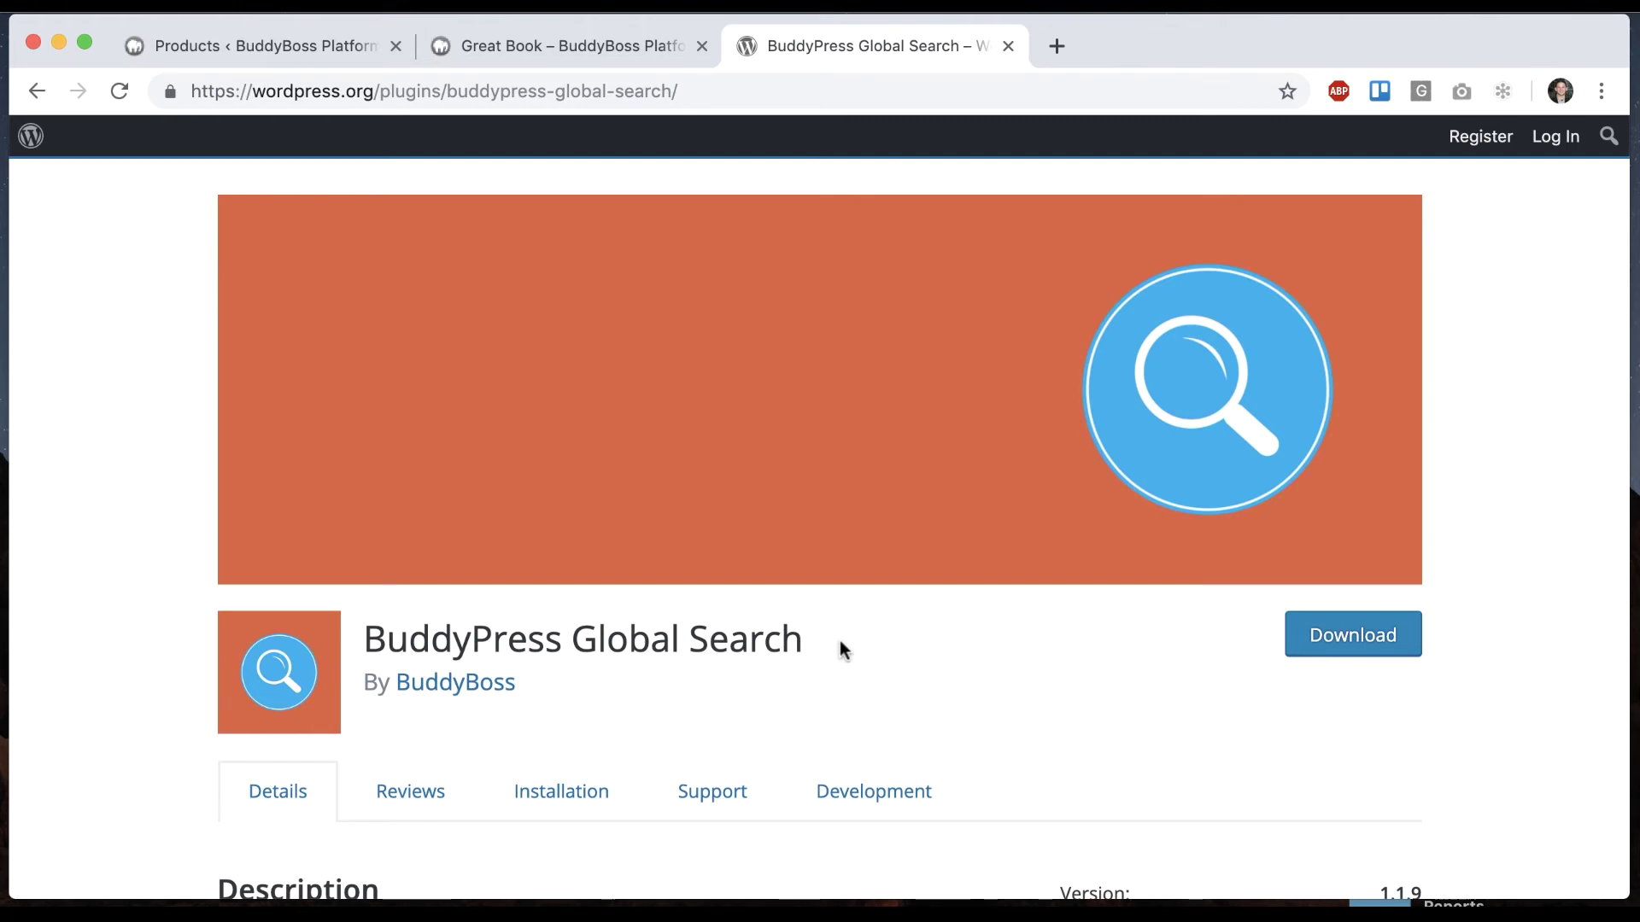
pyautogui.scroll(-1, 1074, 651)
pyautogui.scroll(-3, 1074, 651)
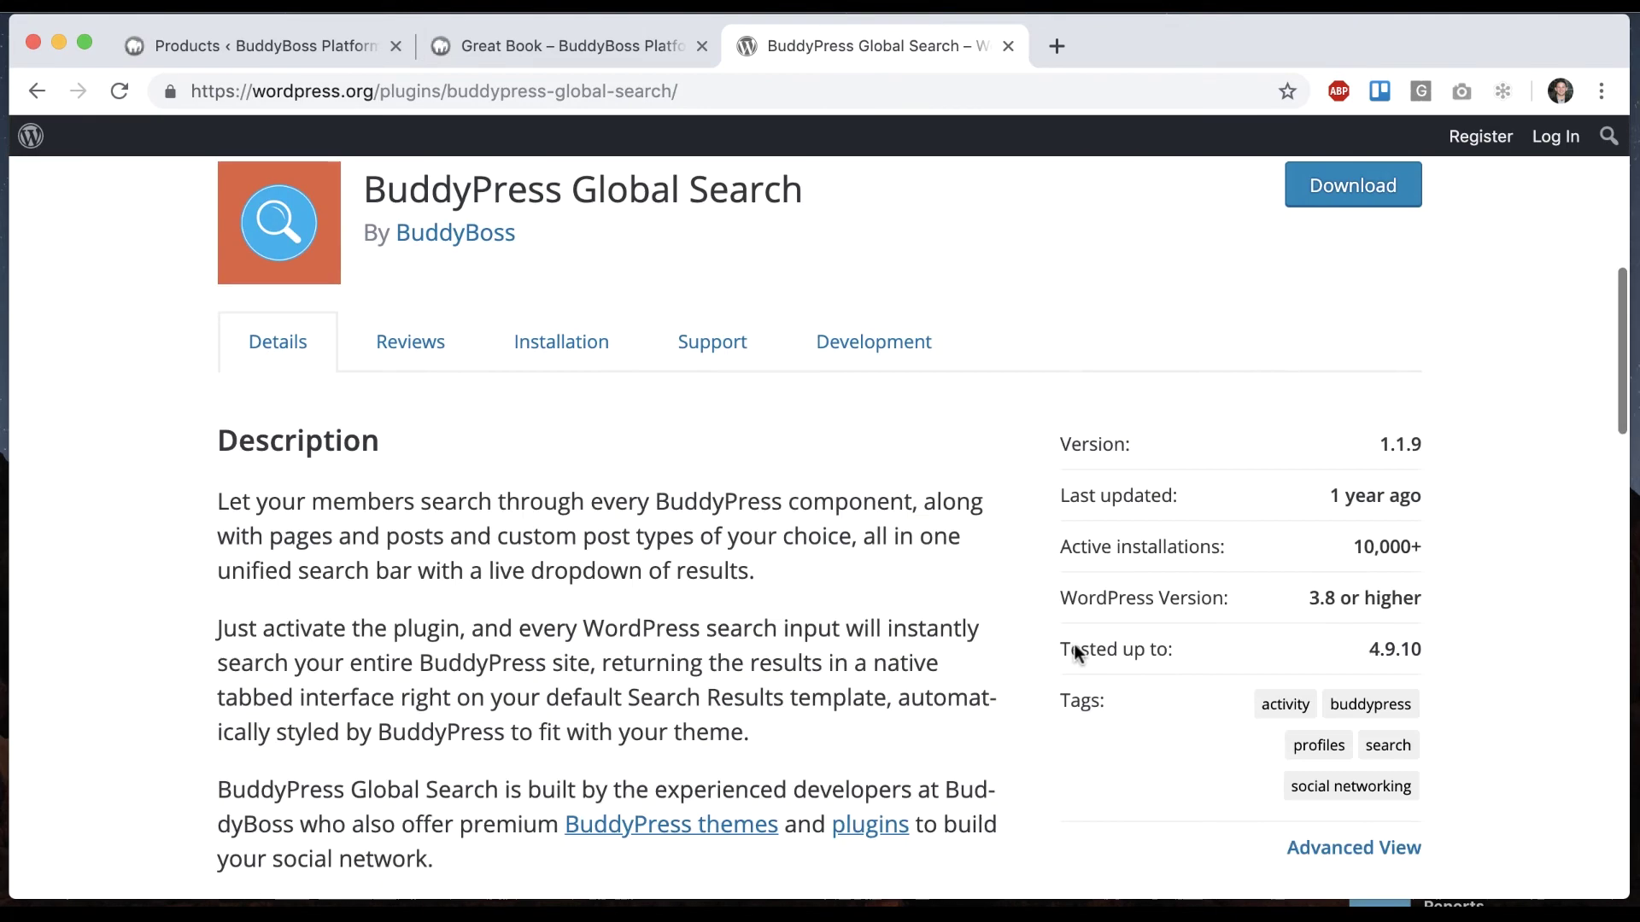
pyautogui.scroll(-3, 1073, 650)
pyautogui.scroll(1, 1257, 472)
pyautogui.scroll(5, 1452, 366)
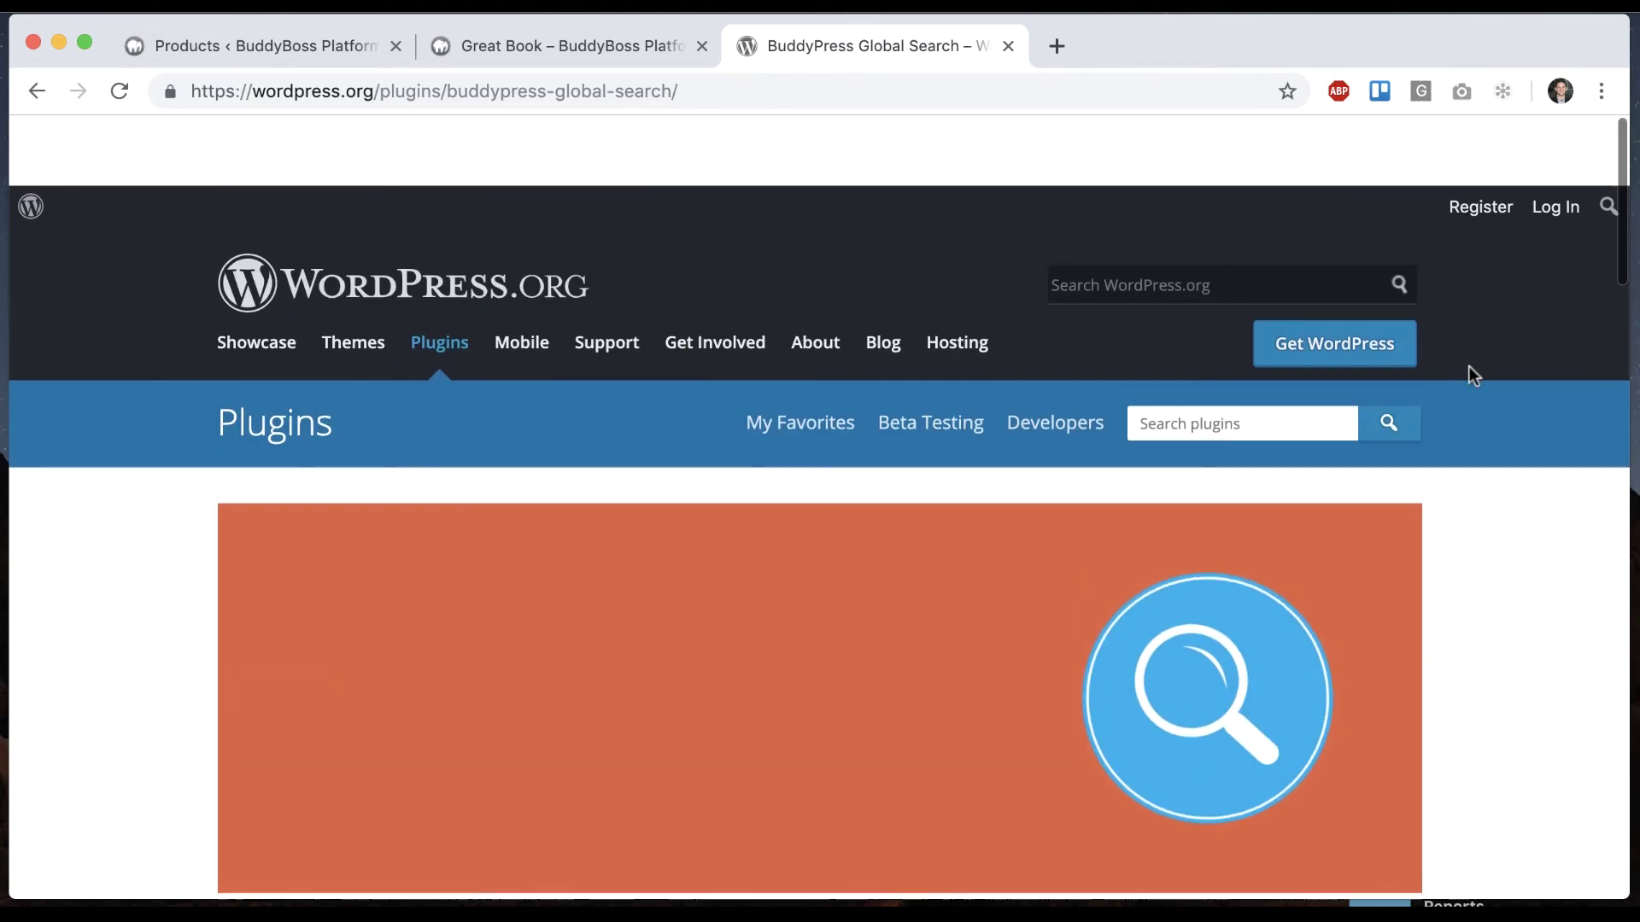
pyautogui.scroll(-1, 1473, 384)
pyautogui.scroll(-1, 1494, 678)
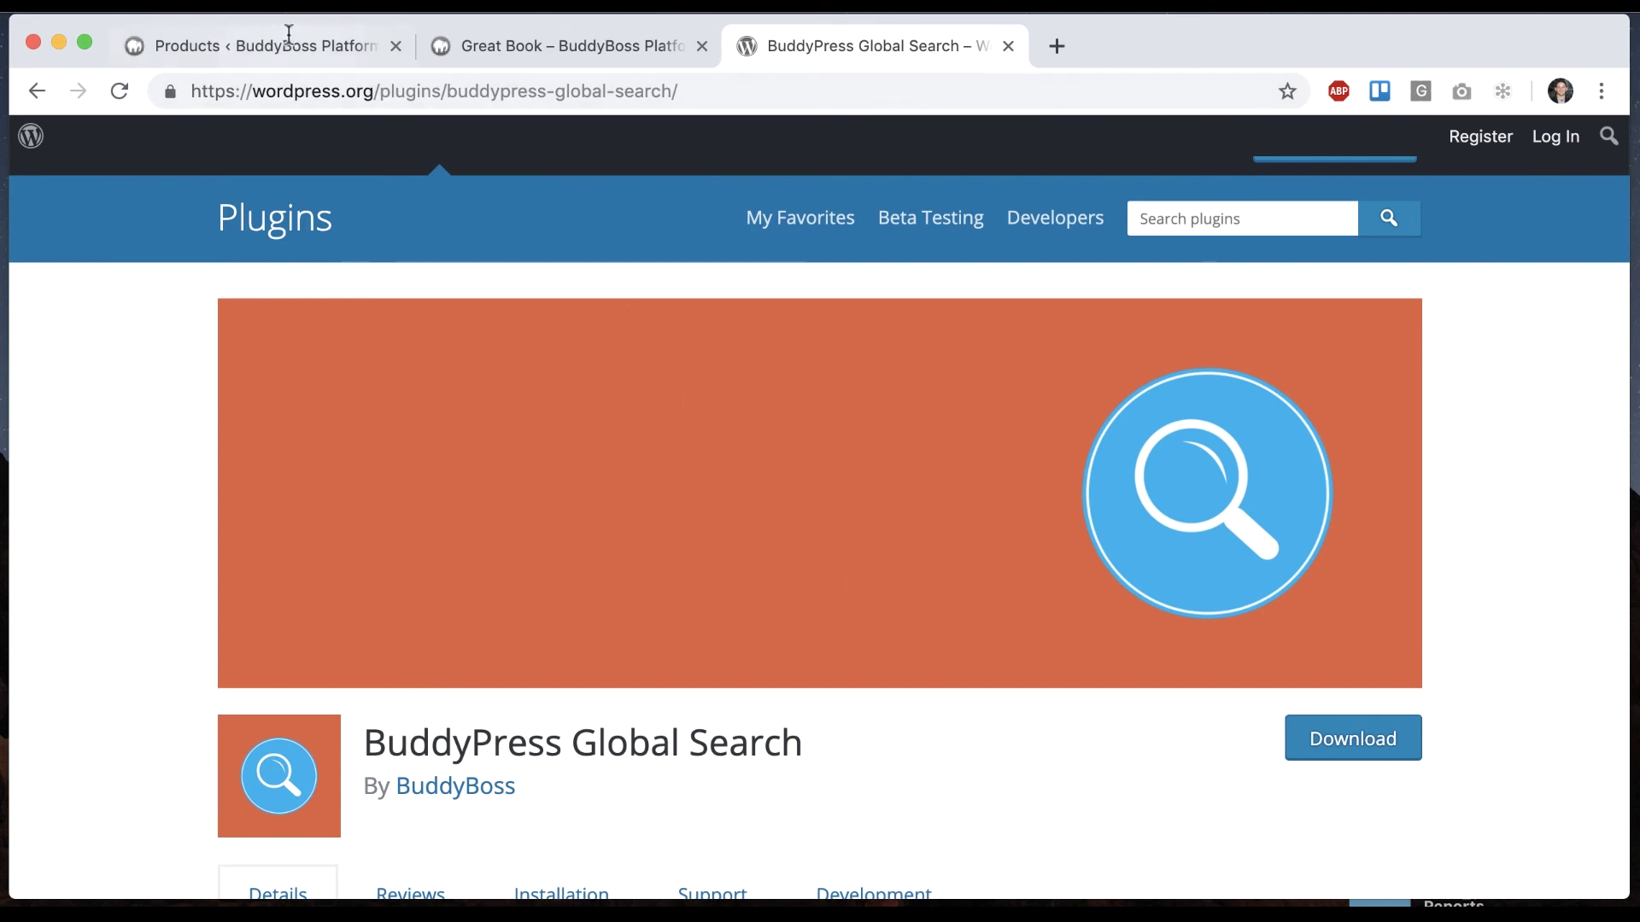
pyautogui.click(257, 45)
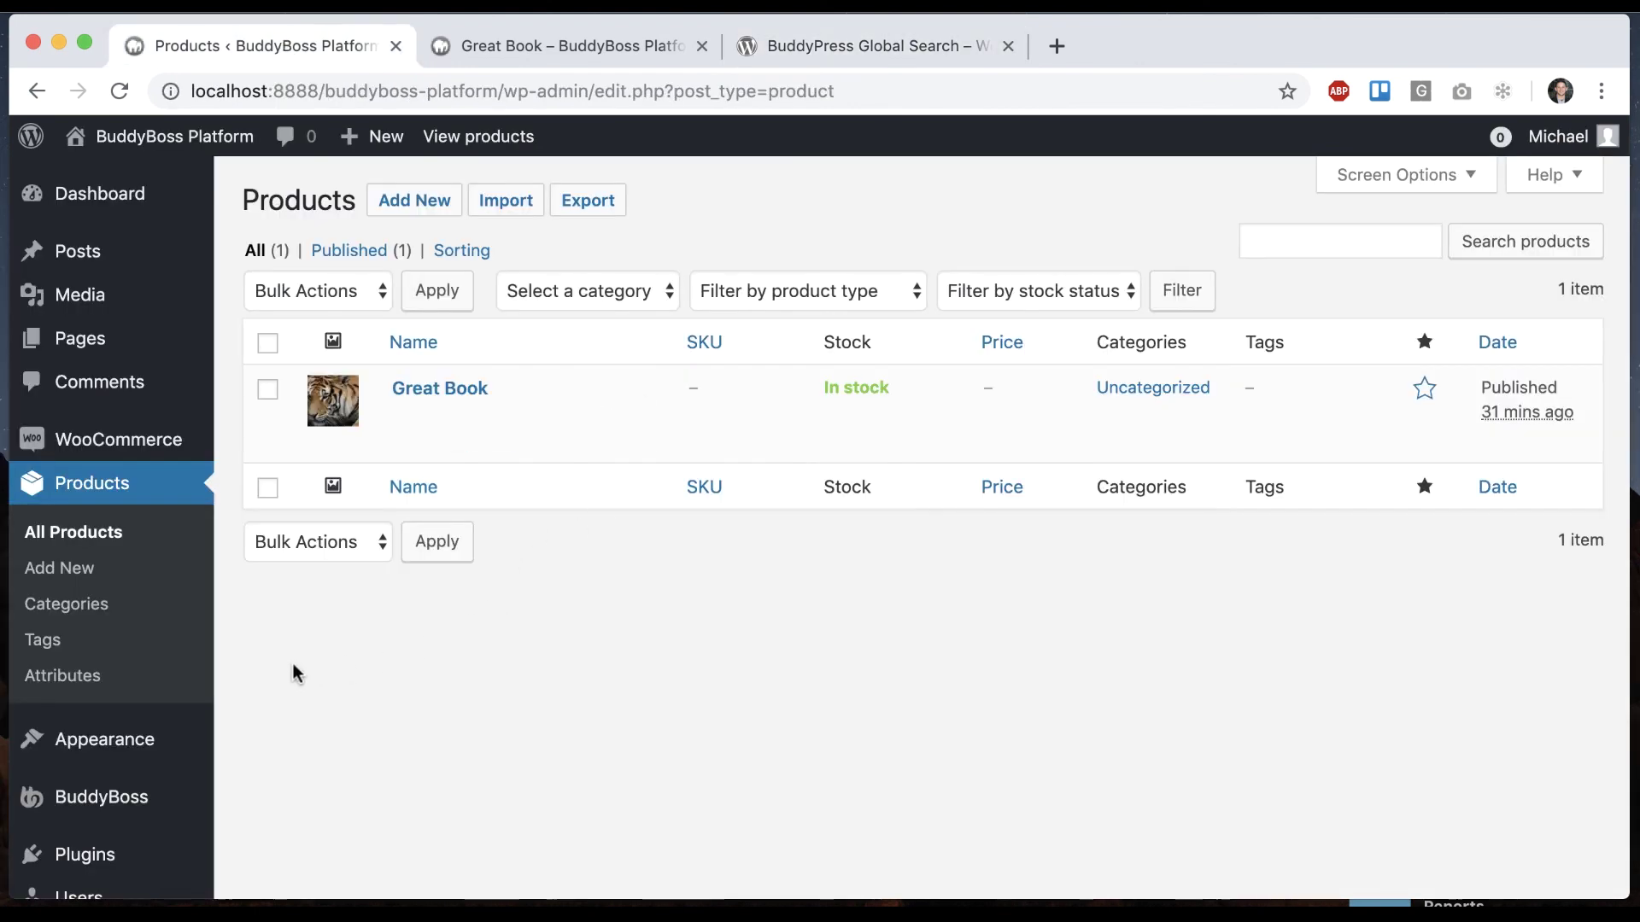